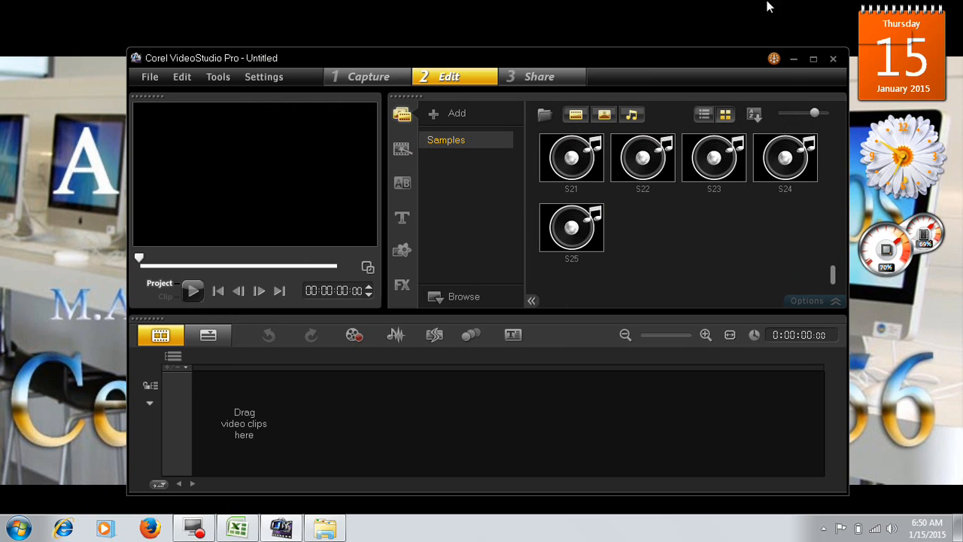
Minimize the video editor and switch to the std workbook in Excel.
left_click(793, 58)
key("alt+Tab")
key("alt+Tab")
key("alt+Tab")
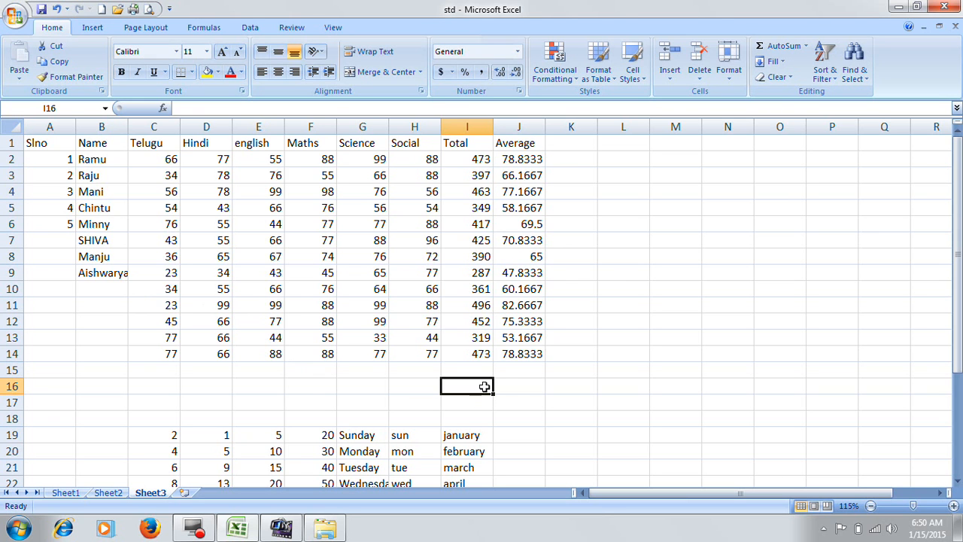
Save the std workbook under its existing name.
left_click(418, 239)
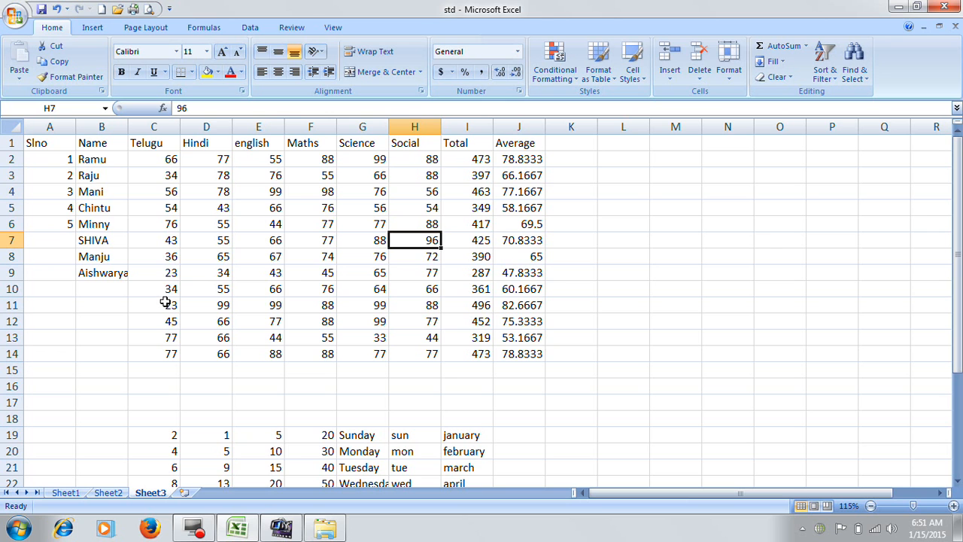
left_click(15, 18)
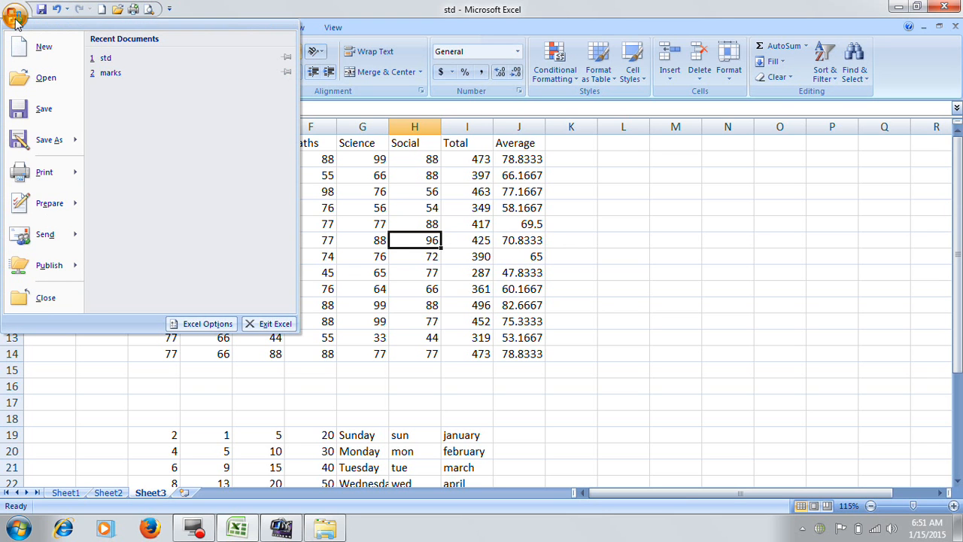
left_click(44, 110)
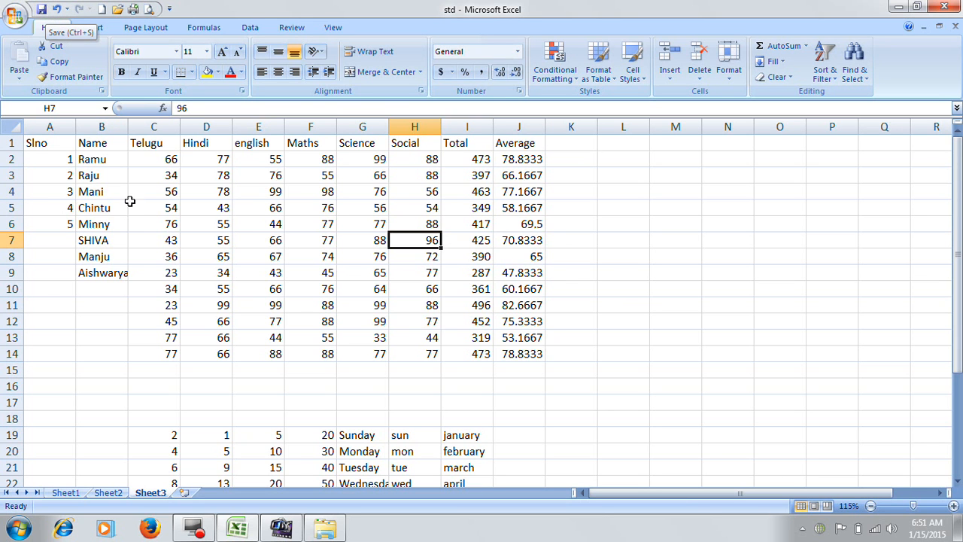
Save a copy of the workbook in the Documents library as an Excel Workbook named anji.
left_click(16, 15)
mouse_move(48, 140)
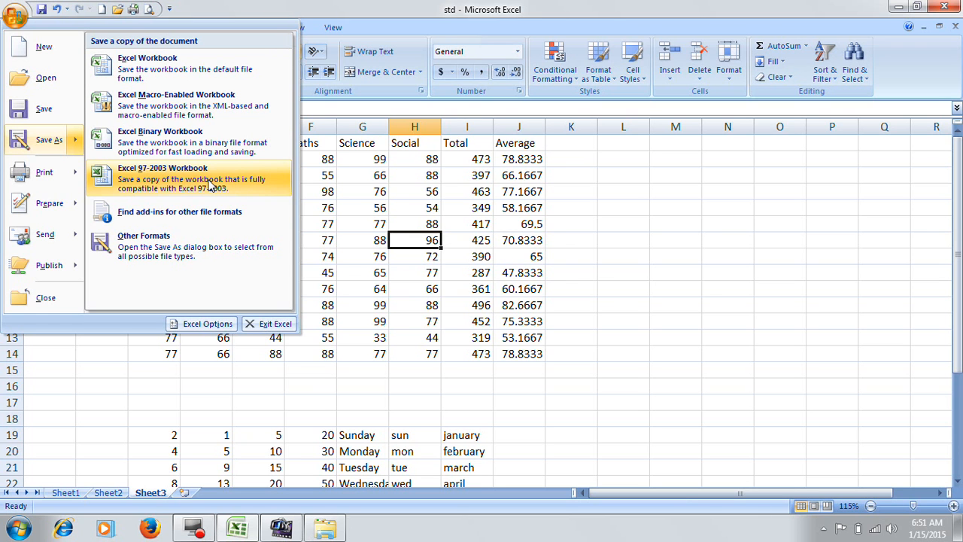
left_click(43, 151)
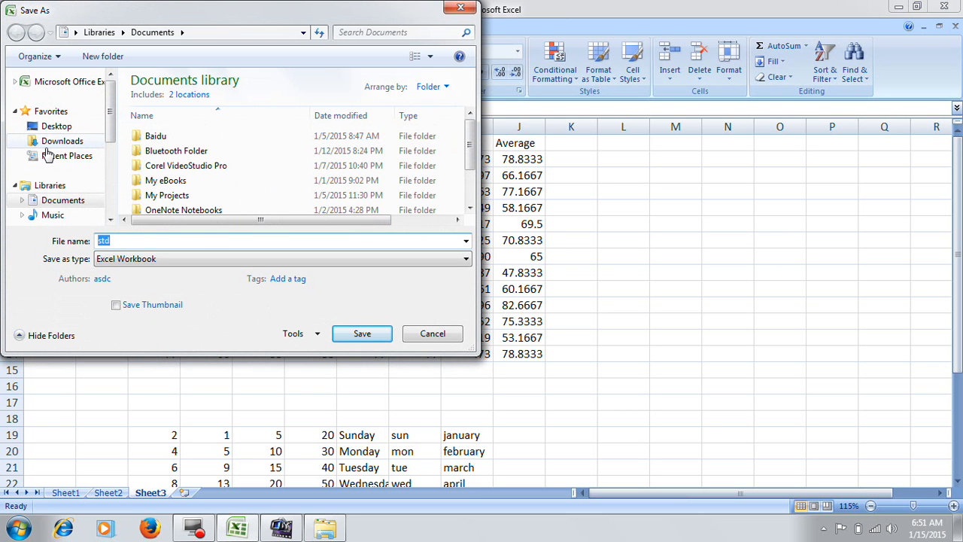
type("anji")
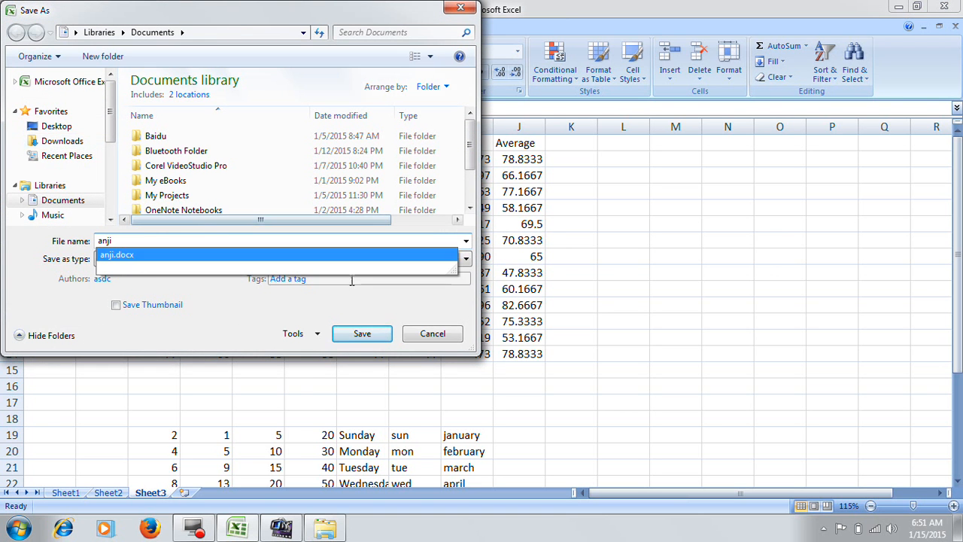
left_click(361, 336)
left_click(359, 339)
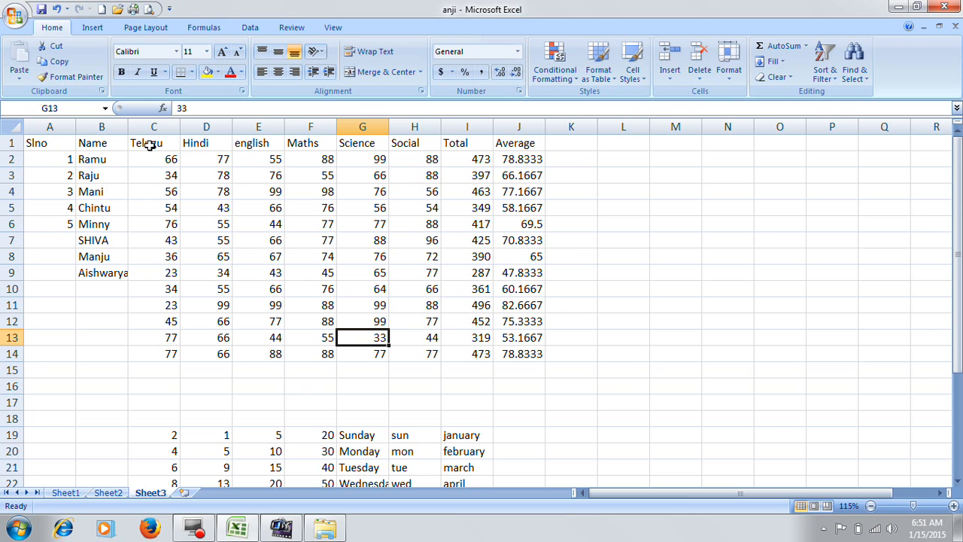
Try to open the print preview of the anji workbook and dismiss the printer message.
left_click(16, 20)
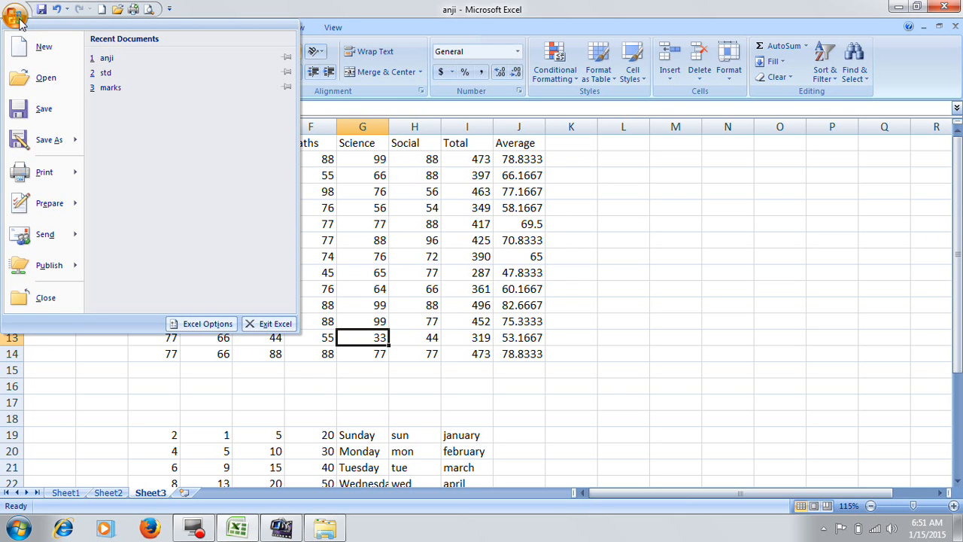
left_click(373, 228)
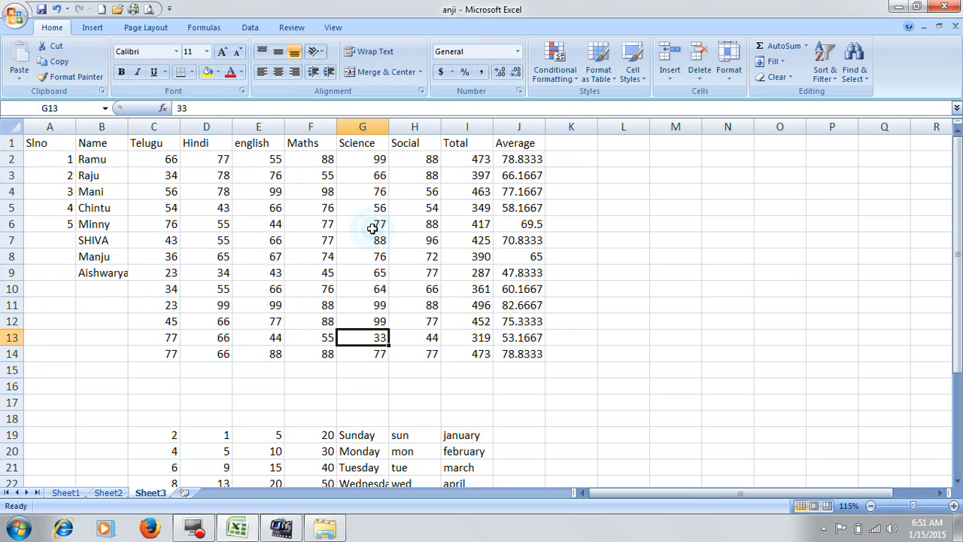
left_click(18, 19)
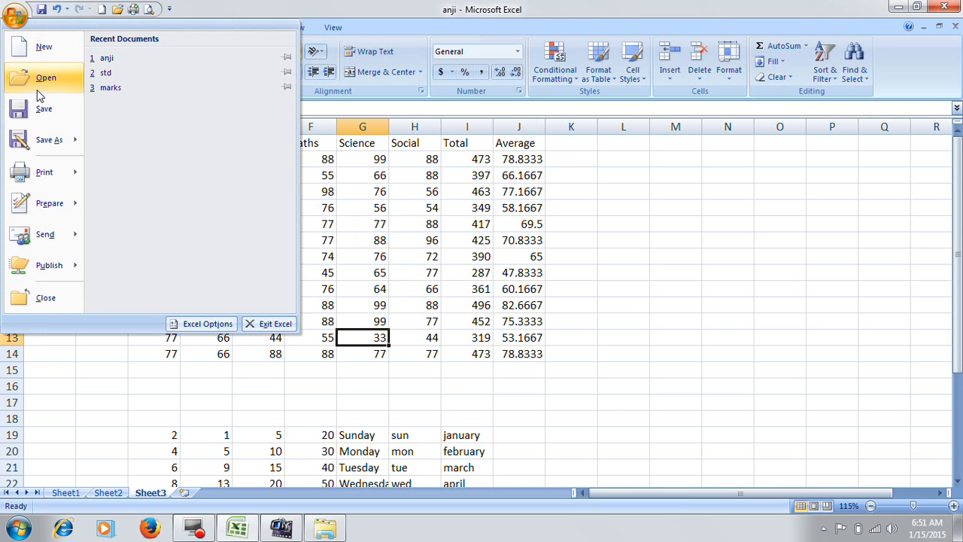
mouse_move(38, 175)
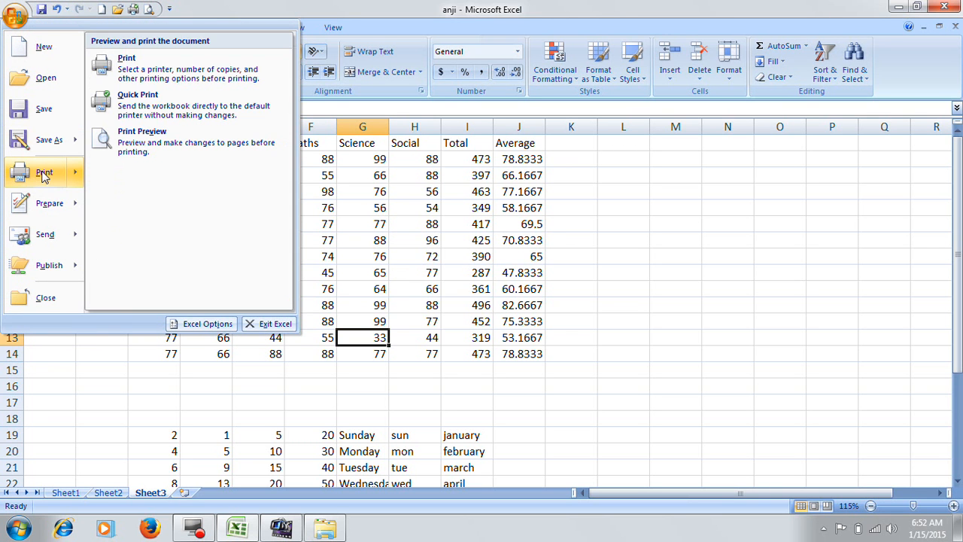
left_click(140, 133)
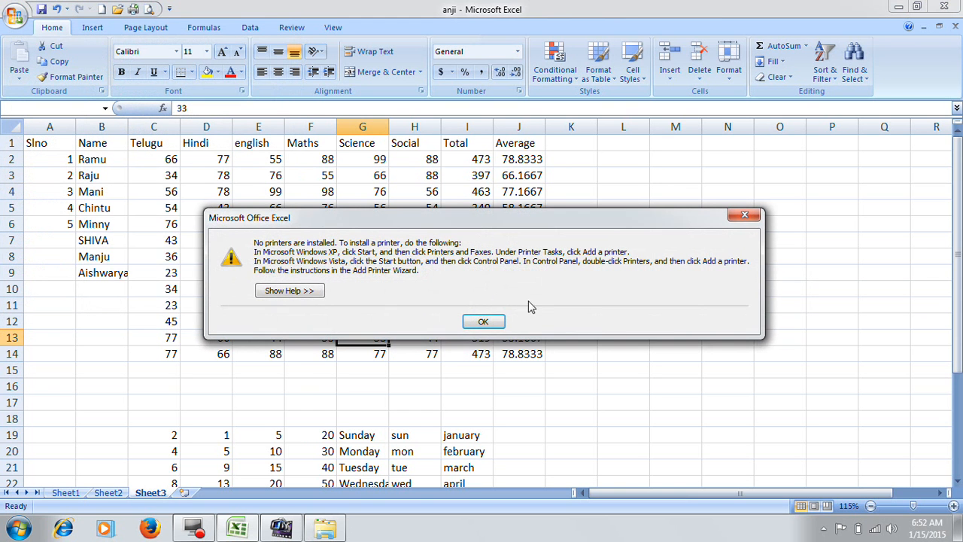
left_click(482, 322)
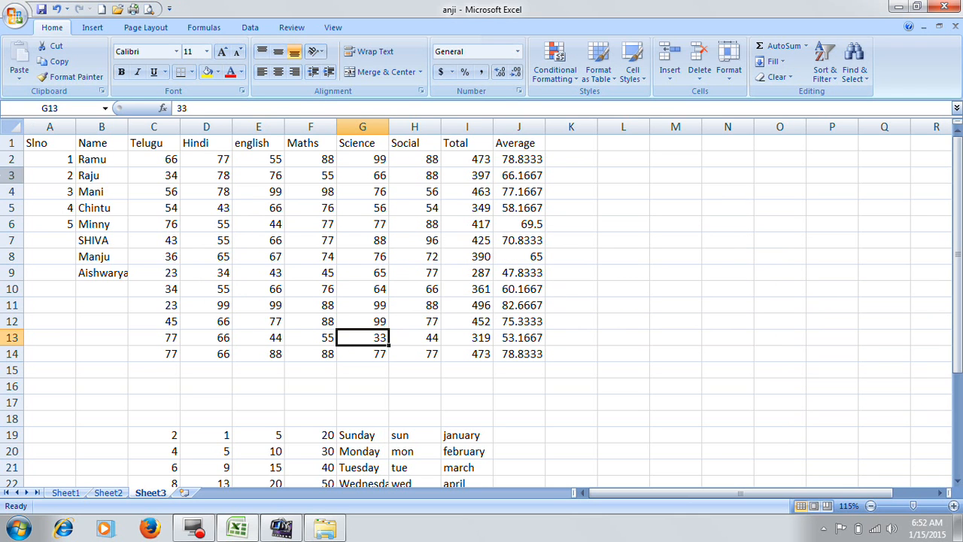
Close the anji workbook while keeping Excel running.
left_click(16, 15)
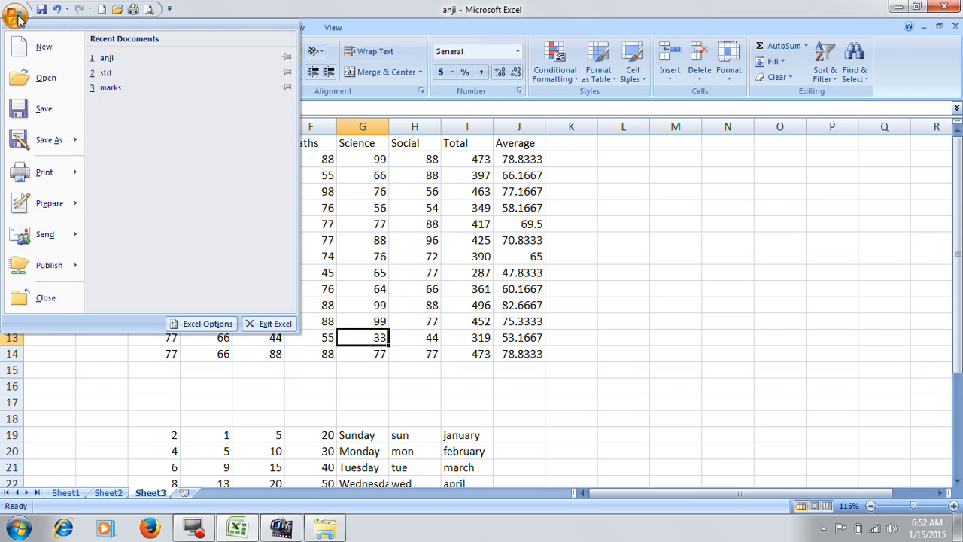
left_click(46, 298)
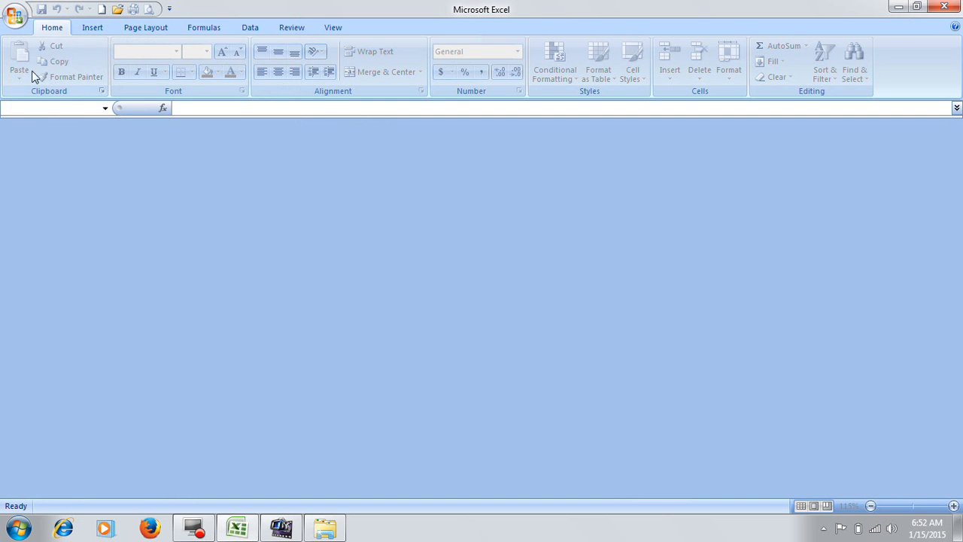
left_click(16, 15)
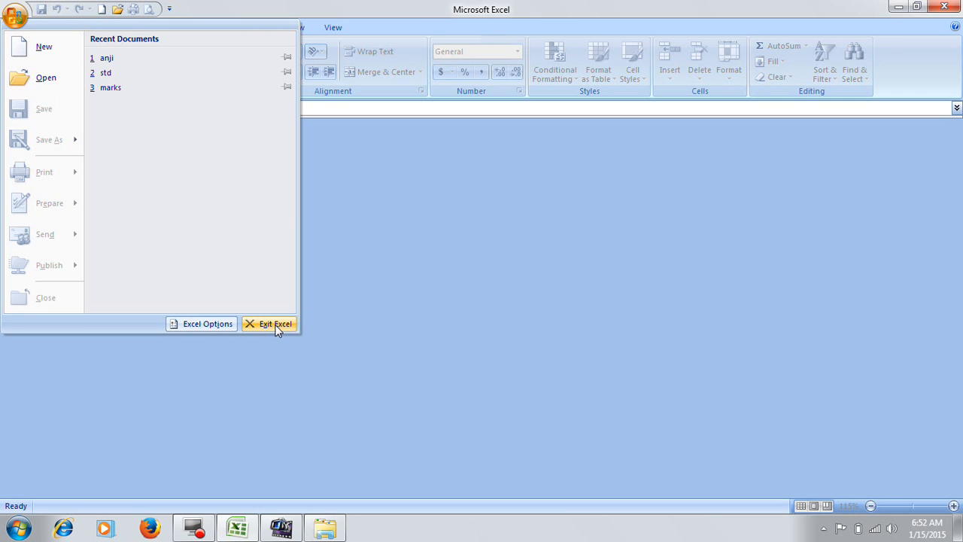
left_click(381, 324)
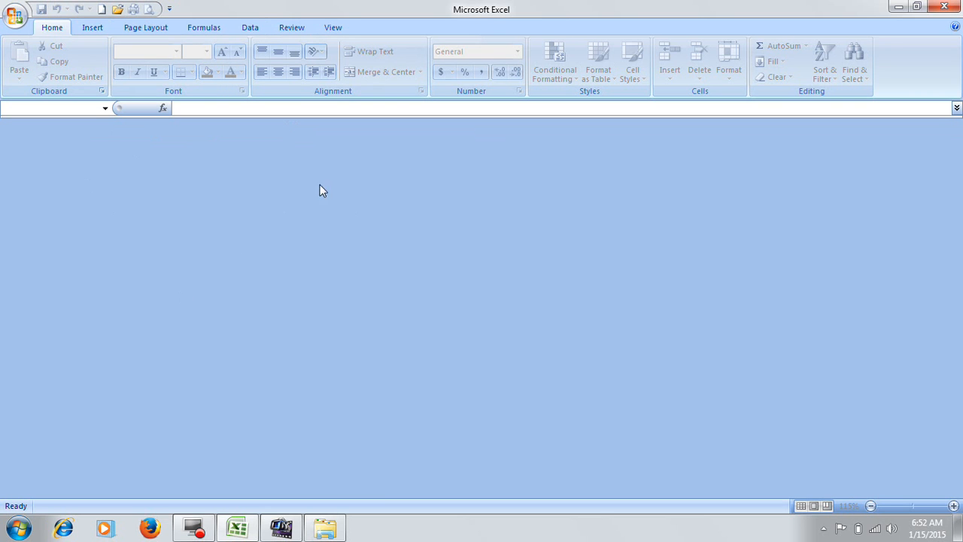
Create a new blank workbook.
left_click(13, 16)
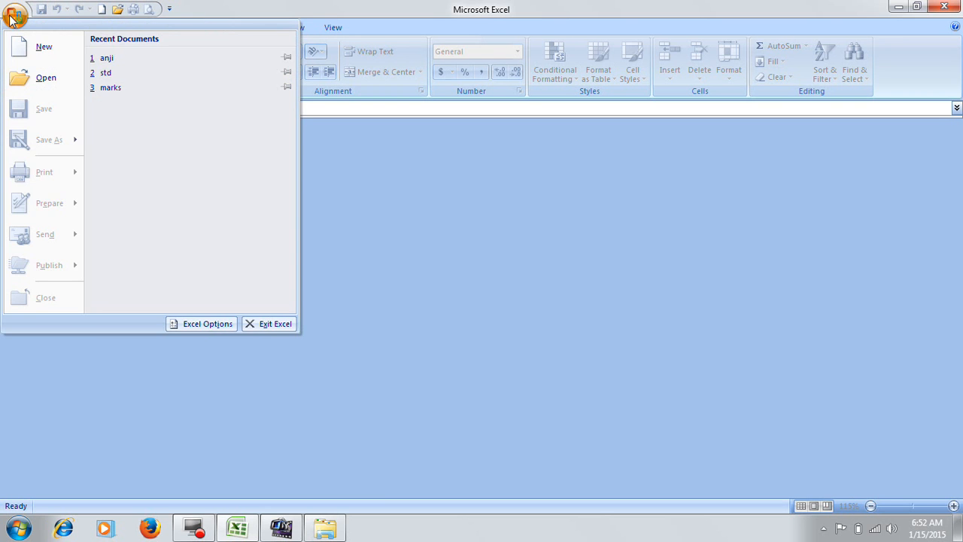
left_click(46, 51)
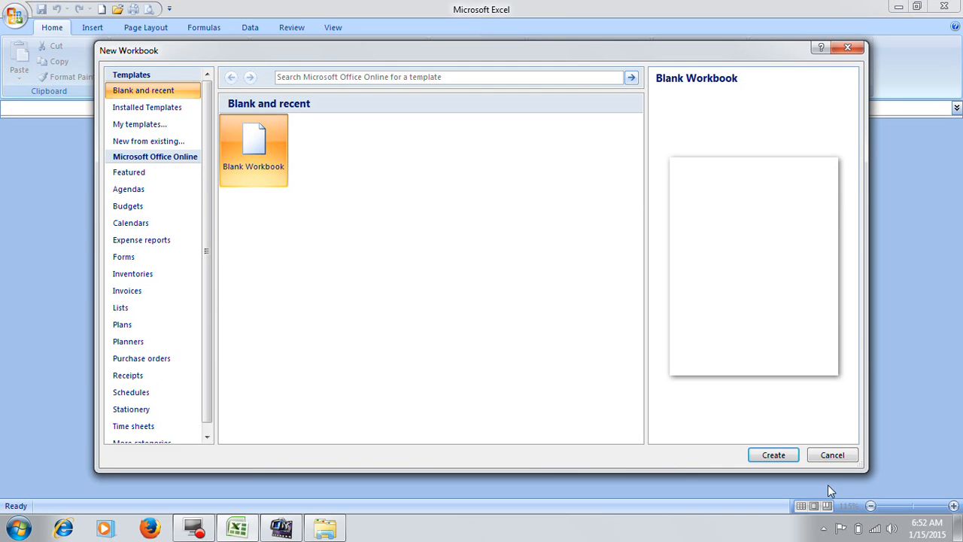
left_click(767, 453)
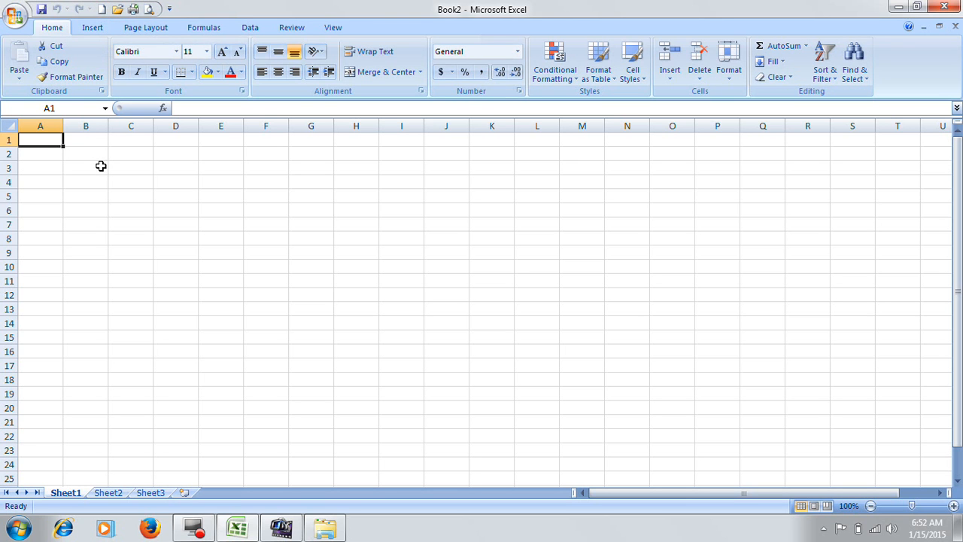
Open the std workbook from the Documents library.
left_click(15, 13)
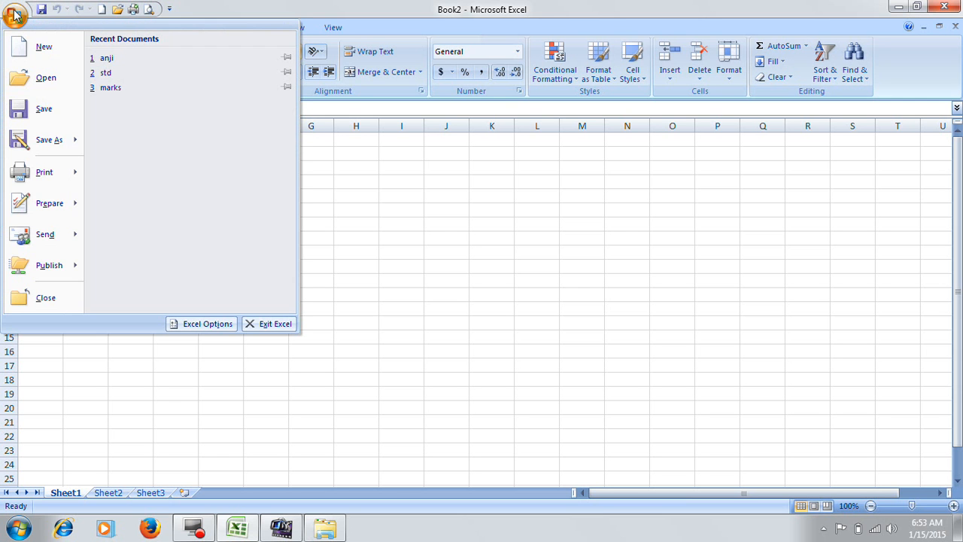
key("Escape")
key("ctrl+o")
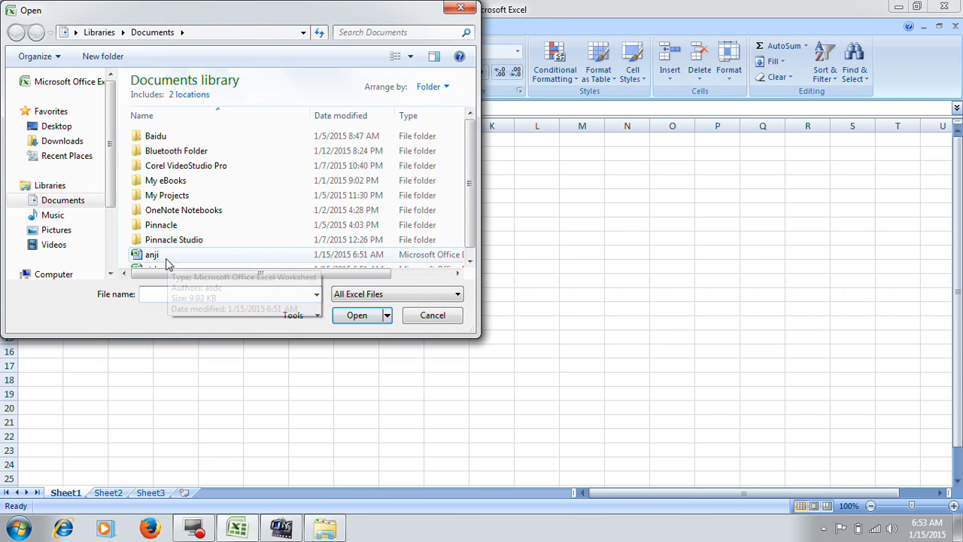
left_click(470, 261)
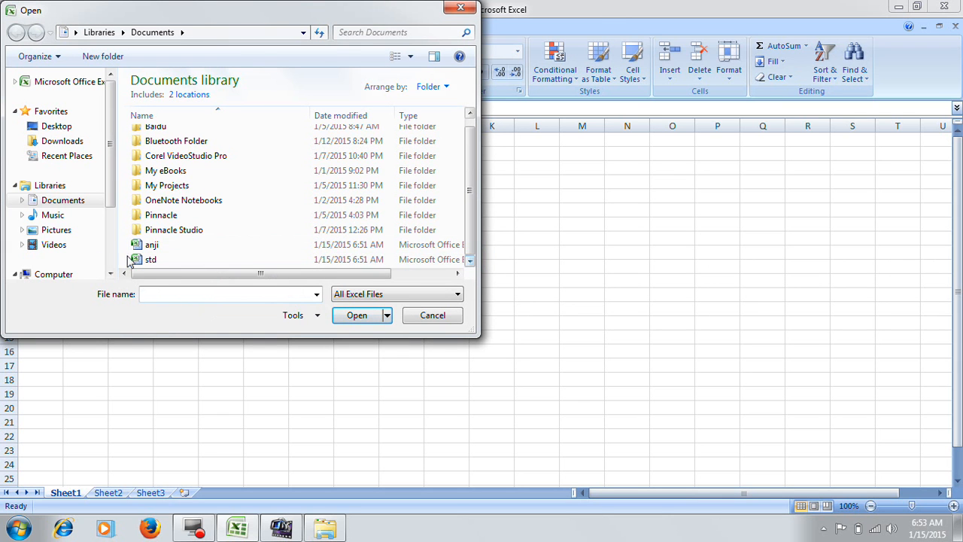
left_click(153, 260)
left_click(369, 319)
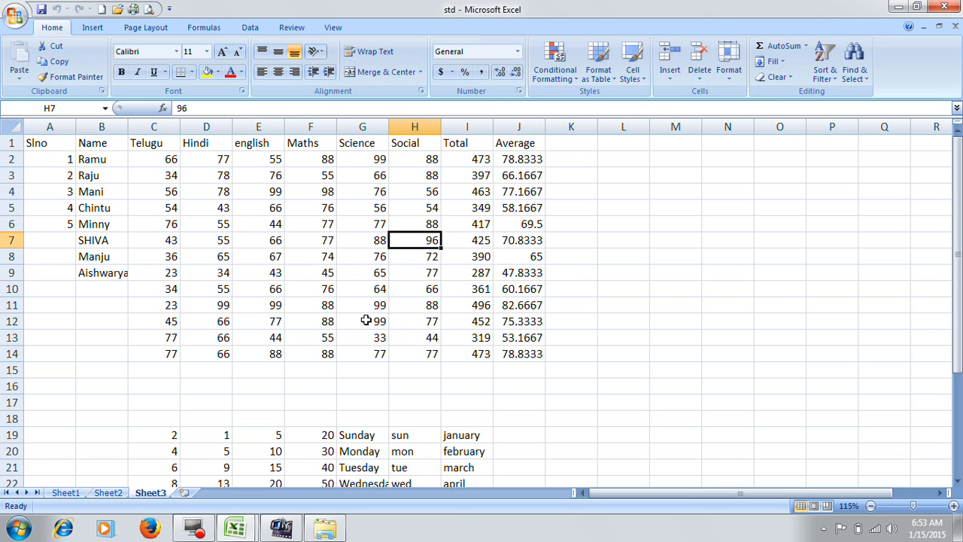
Fill cells L8 to L16 of Sheet3 with sadf, except fsa in L12 and df in L13.
left_click(613, 254)
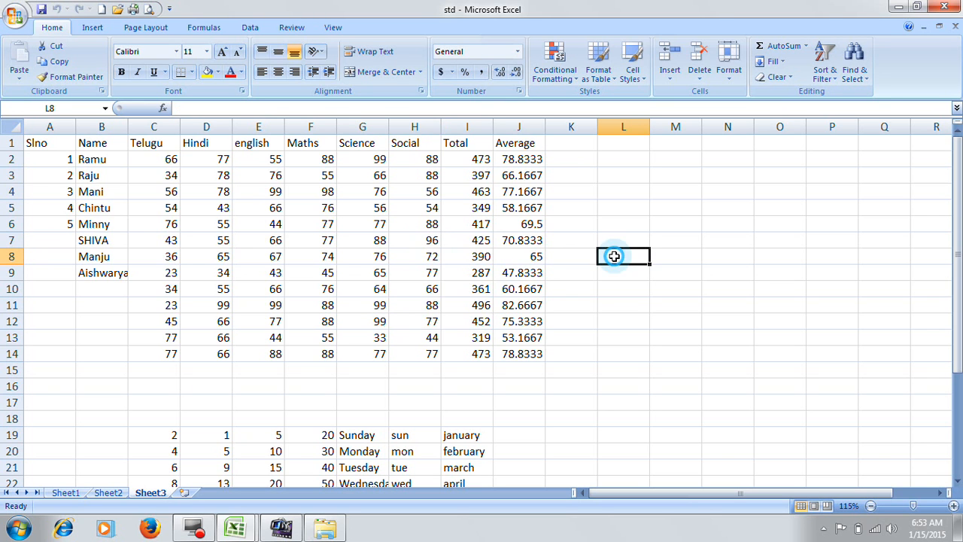
type("sadf")
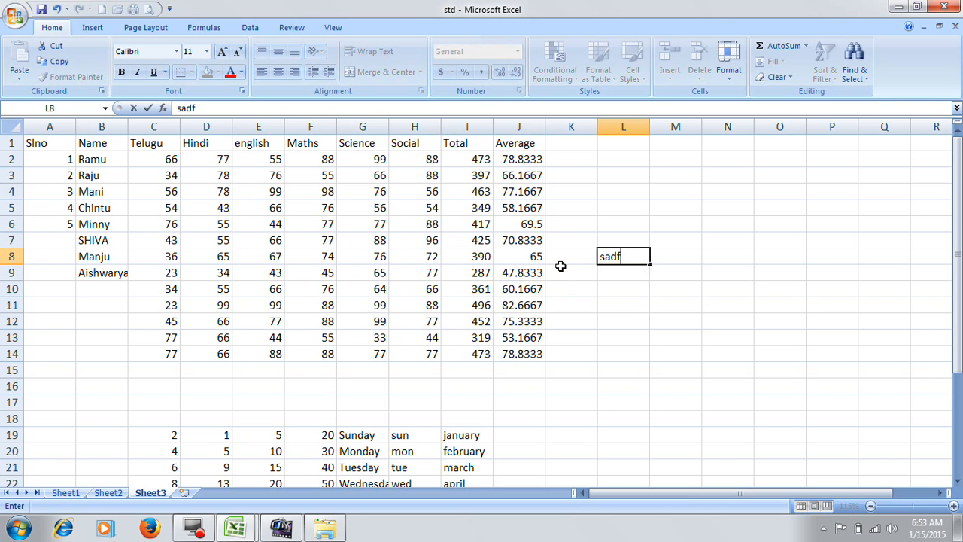
type(" sadf sadf sadf fsa df sadf sadf sadf")
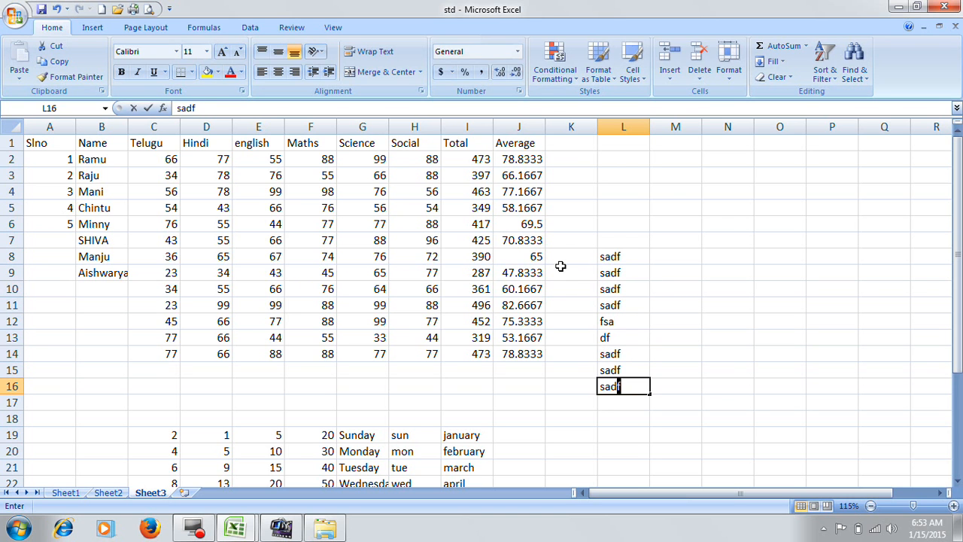
left_click(722, 255)
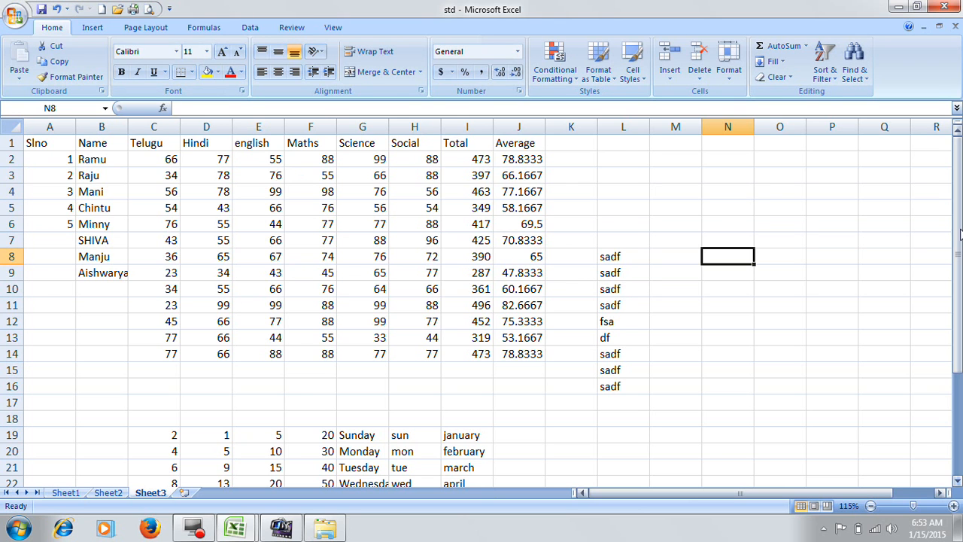
Undo all nine text entries made in cells L8 to L16.
left_click(58, 9)
left_click(59, 9)
left_click(59, 9)
left_click(59, 9)
left_click(58, 9)
left_click(59, 9)
left_click(59, 9)
left_click(58, 9)
left_click(58, 9)
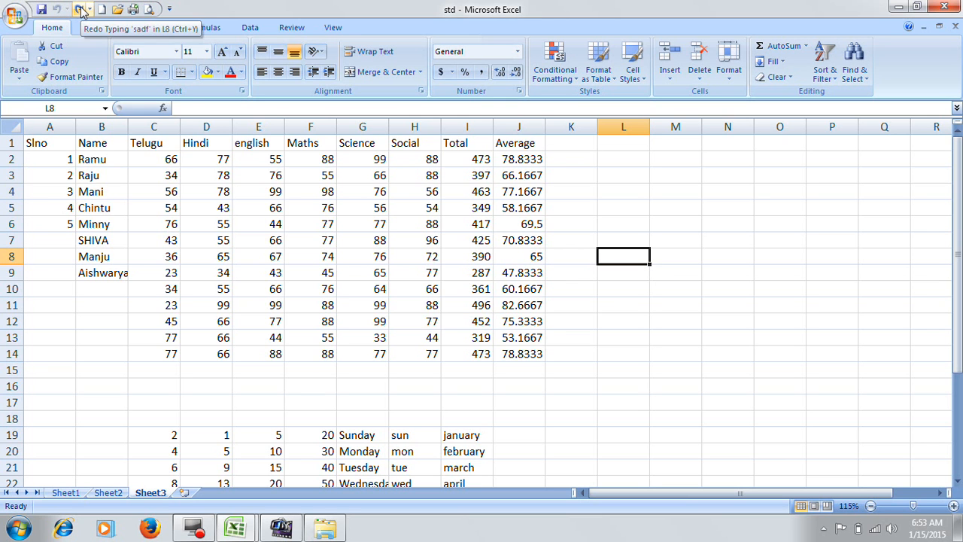
Redo the text entries in column L from L8 through L15.
left_click(80, 9)
left_click(80, 9)
left_click(80, 9)
left_click(80, 9)
left_click(79, 9)
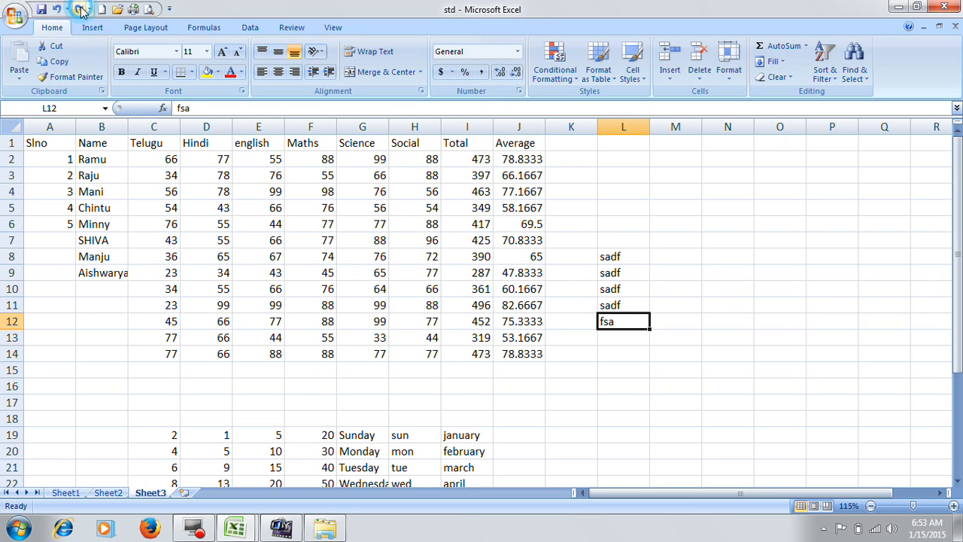
left_click(80, 9)
left_click(79, 9)
left_click(79, 9)
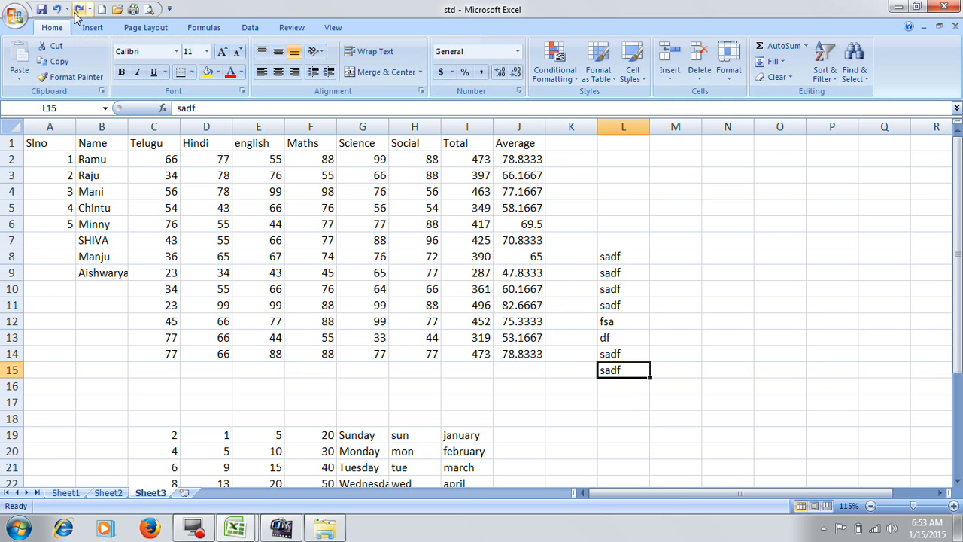
Delete the contents of cells K8 to L16 and select cell E7 in the marks table.
left_click_drag(631, 259, 591, 387)
key("Delete")
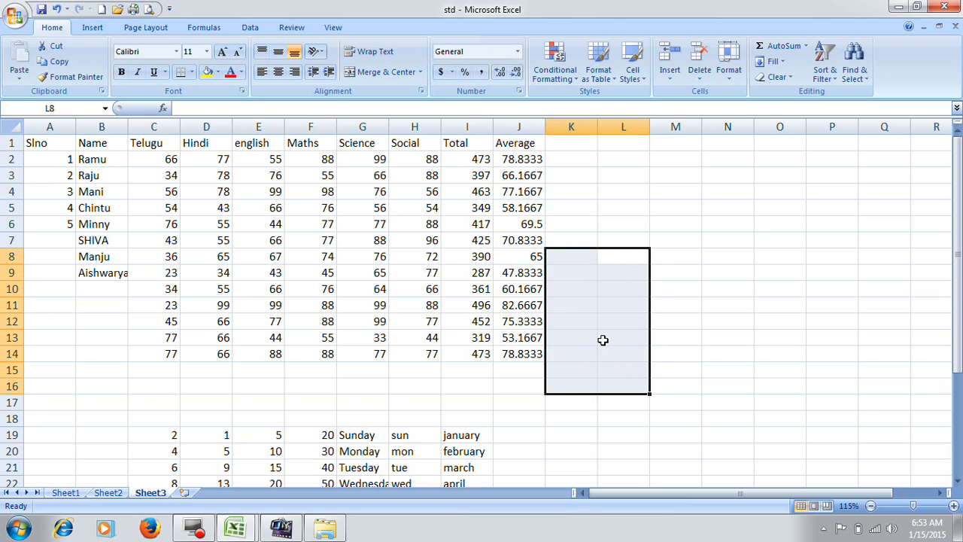
left_click(599, 342)
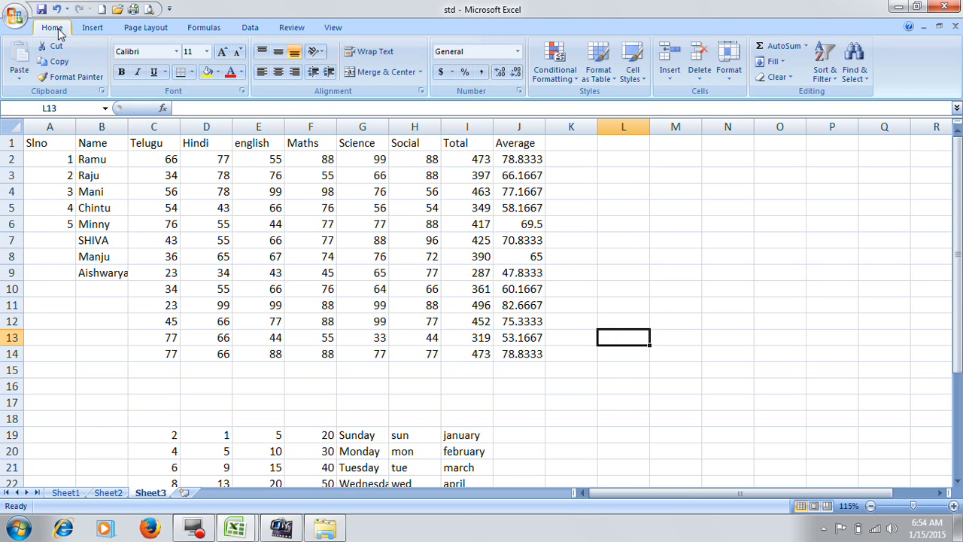
left_click(242, 242)
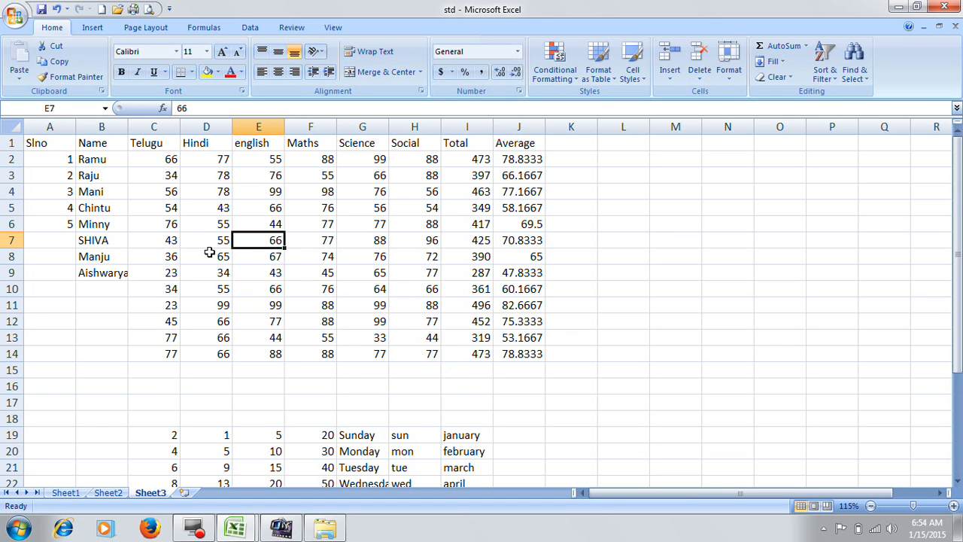
Cut cells C19 to I21 on Sheet3 and paste them with the upper-left corner at L16.
left_click(288, 254)
scroll(290, 345, "down", 4)
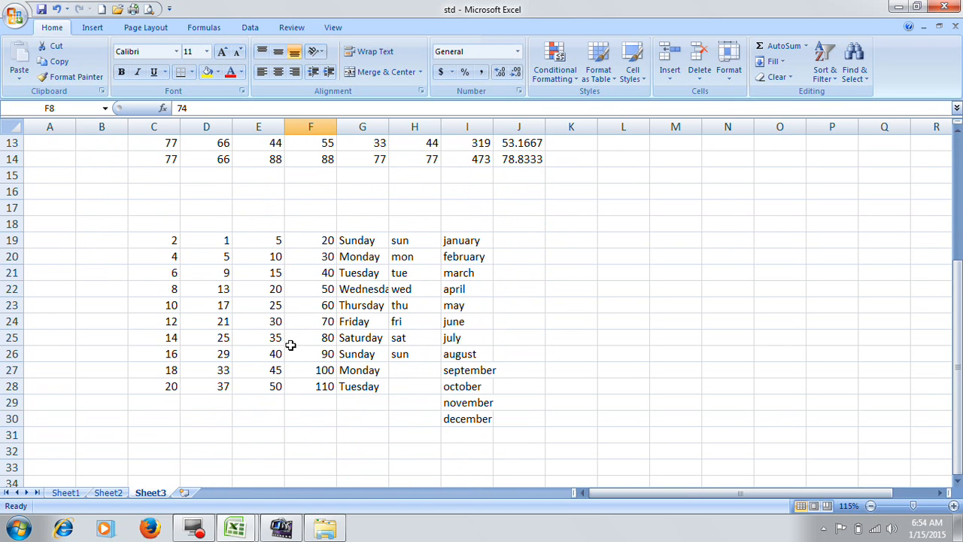
scroll(290, 345, "up", 1)
left_click_drag(172, 285, 488, 325)
scroll(476, 340, "up", 2)
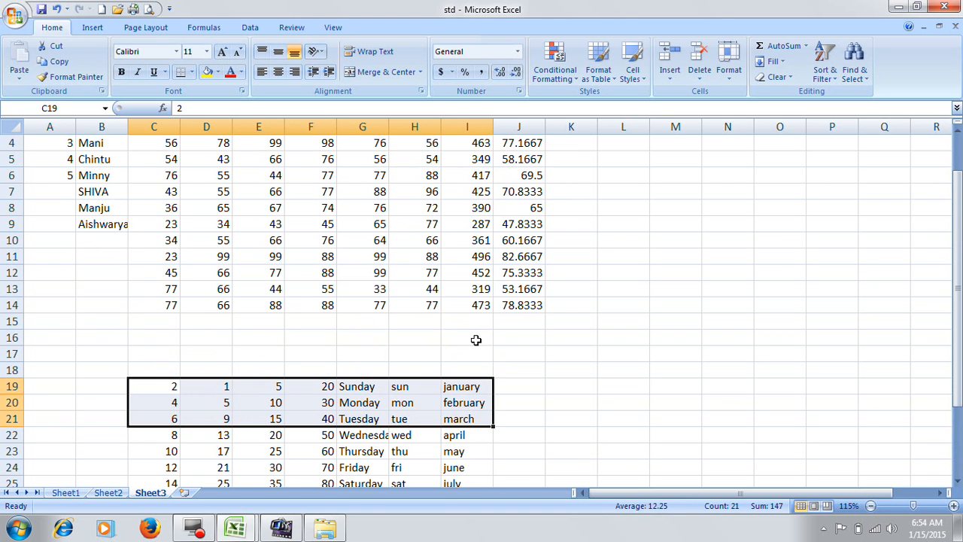
scroll(476, 340, "up", 1)
scroll(477, 337, "down", 2)
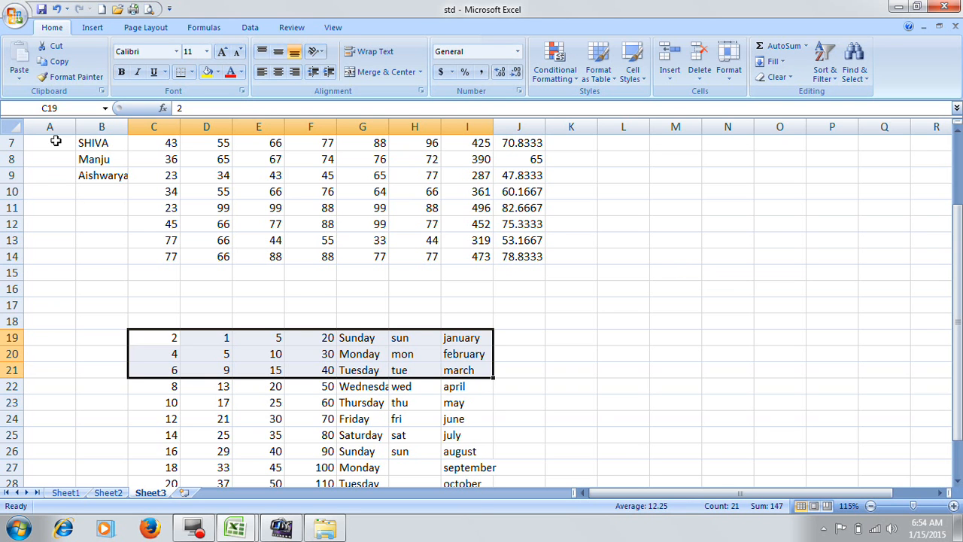
left_click(48, 49)
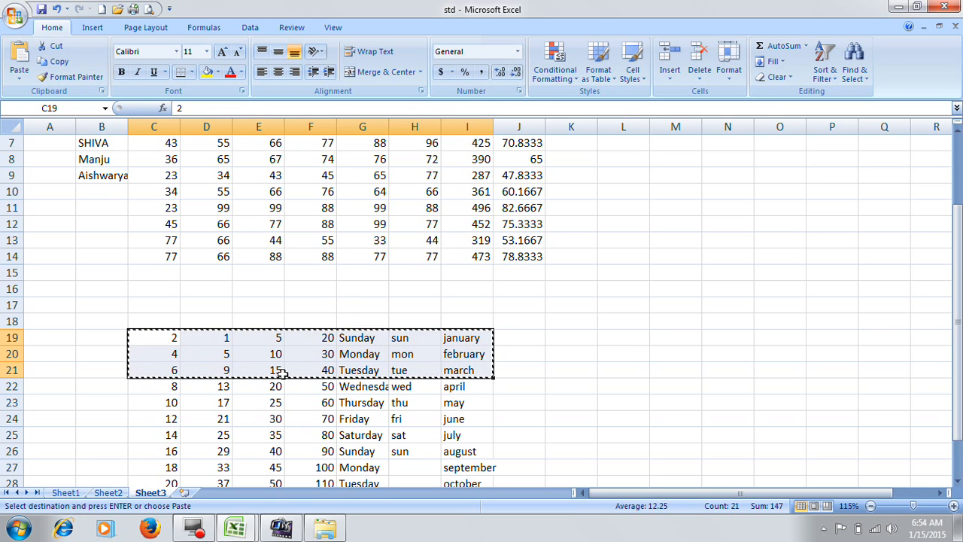
left_click(640, 293)
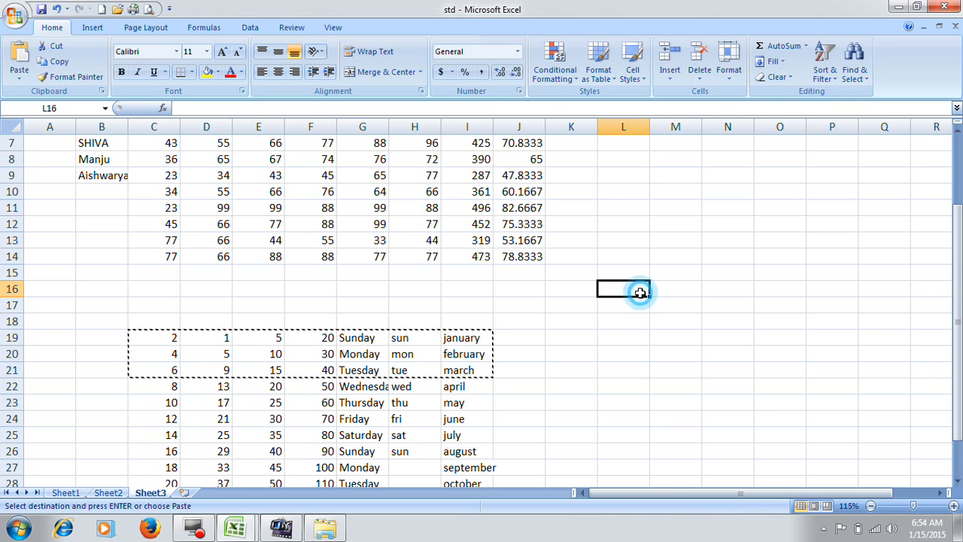
left_click(18, 66)
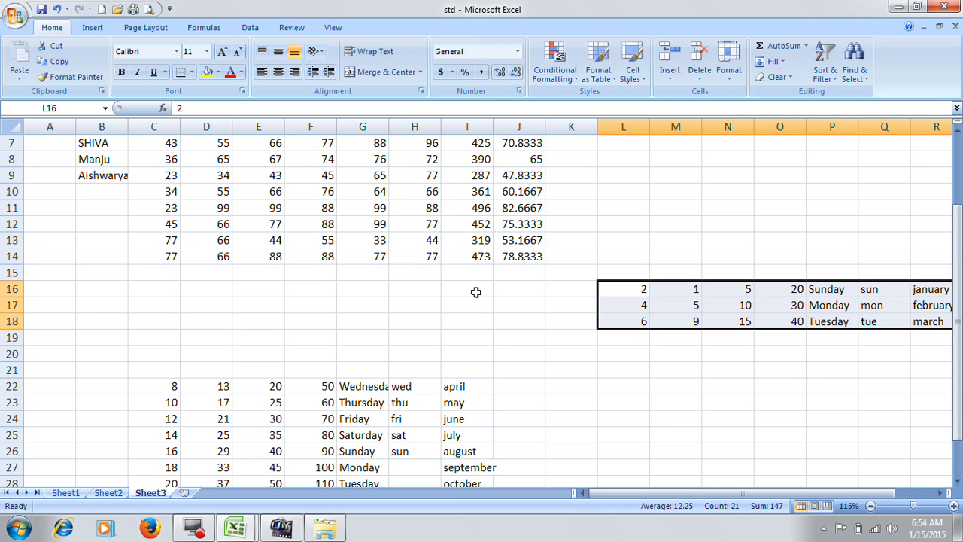
Copy the block in L16 to R18 and paste it at C19 and again at L20.
left_click(57, 63)
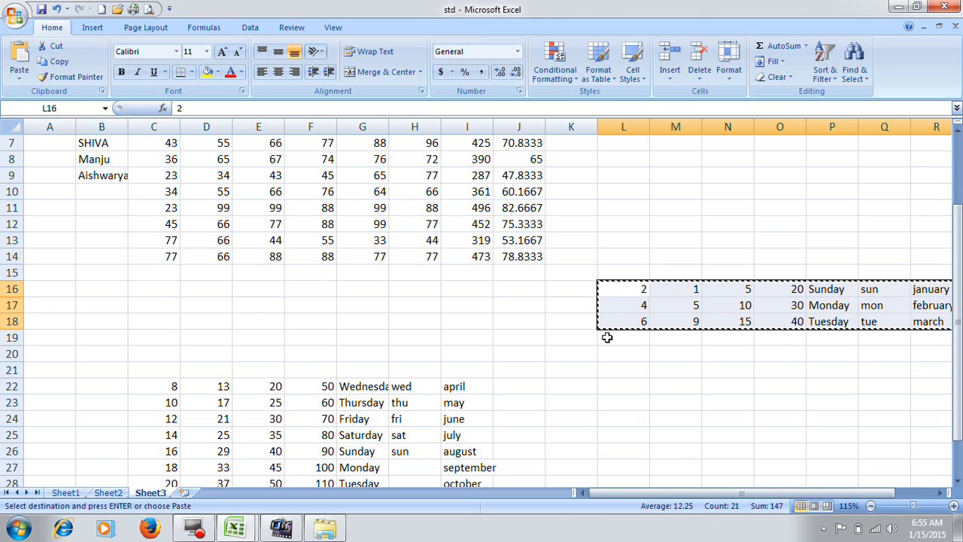
left_click(176, 335)
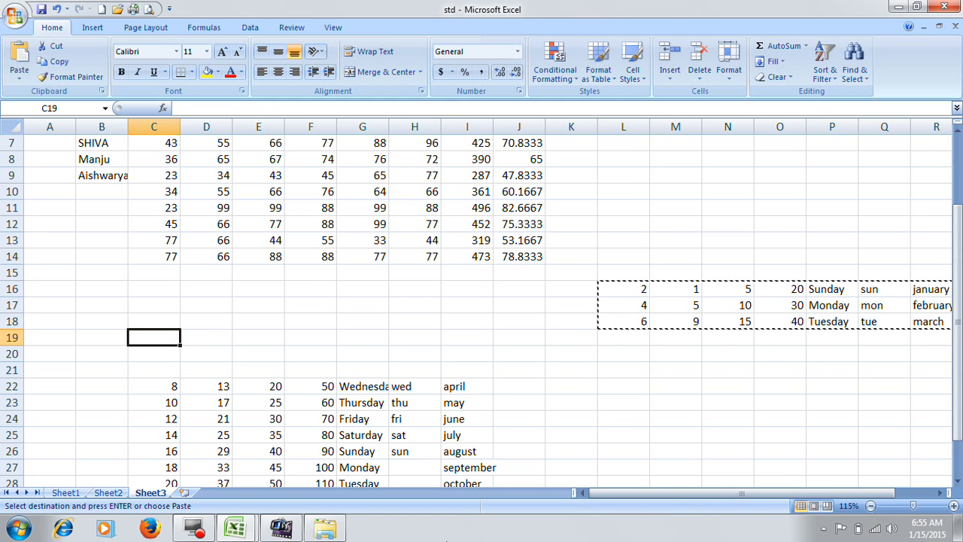
left_click(19, 61)
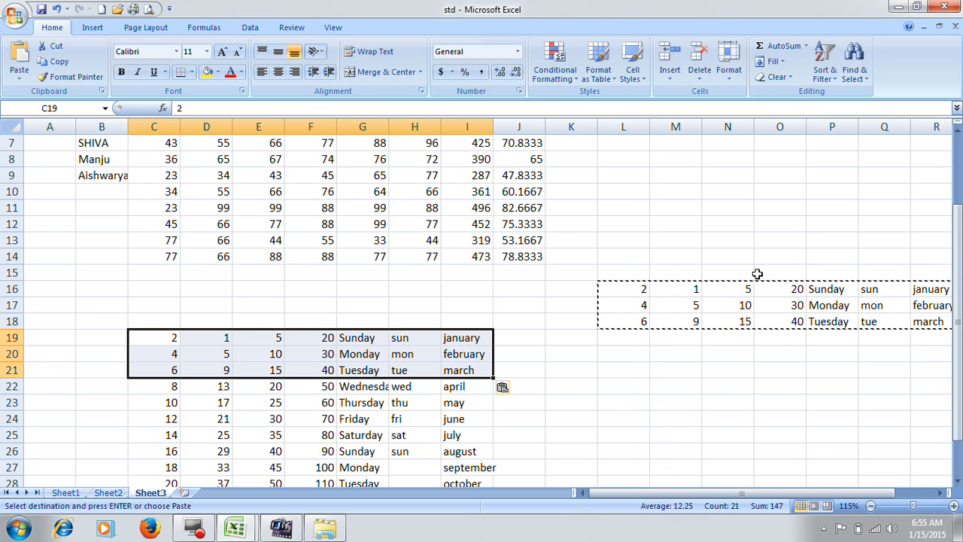
left_click(626, 351)
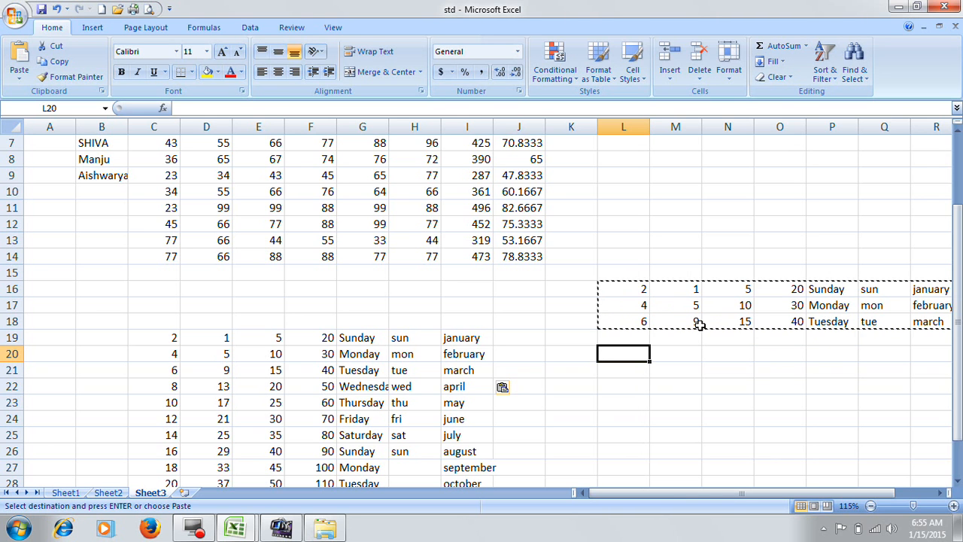
key("Return")
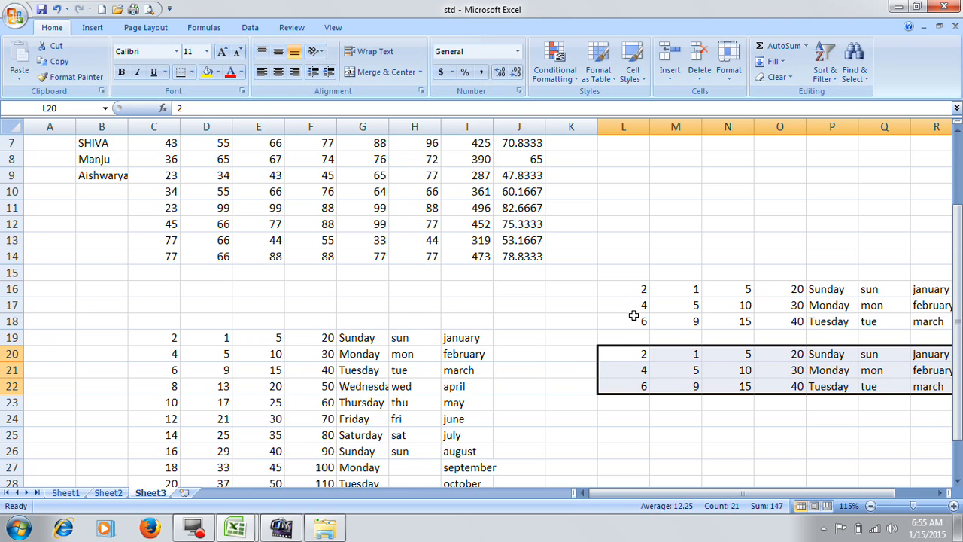
Select the marks table, cells A1 to J14, and change its font to Algerian.
scroll(658, 437, "up", 2)
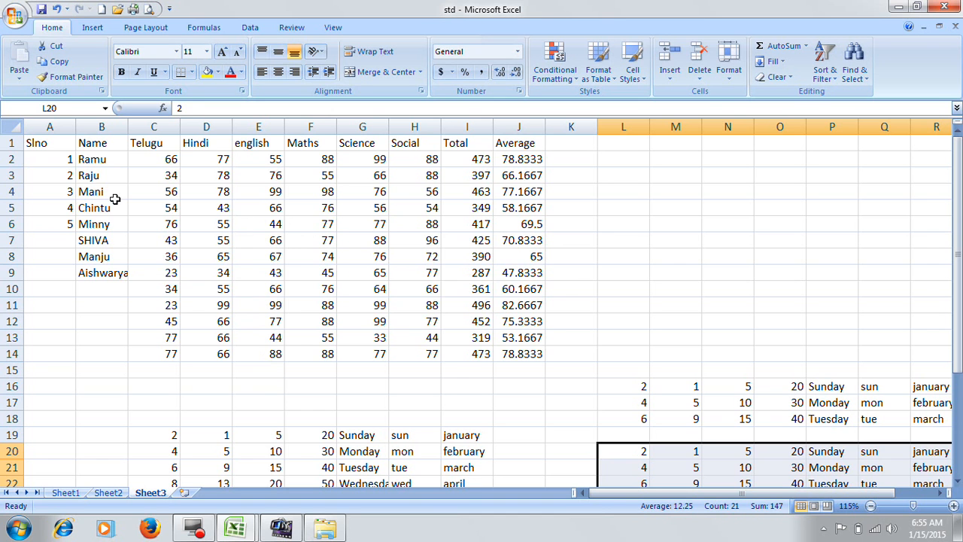
left_click_drag(41, 143, 514, 355)
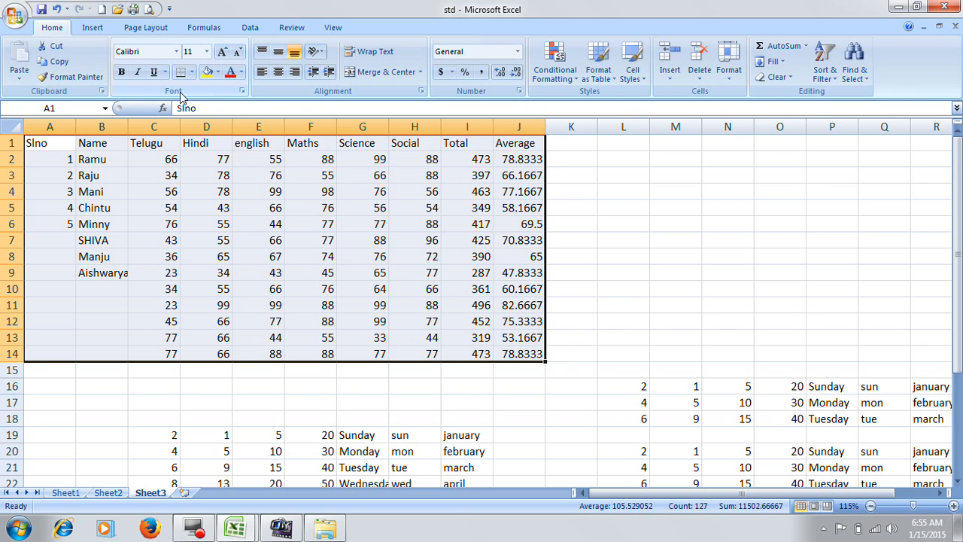
left_click(178, 52)
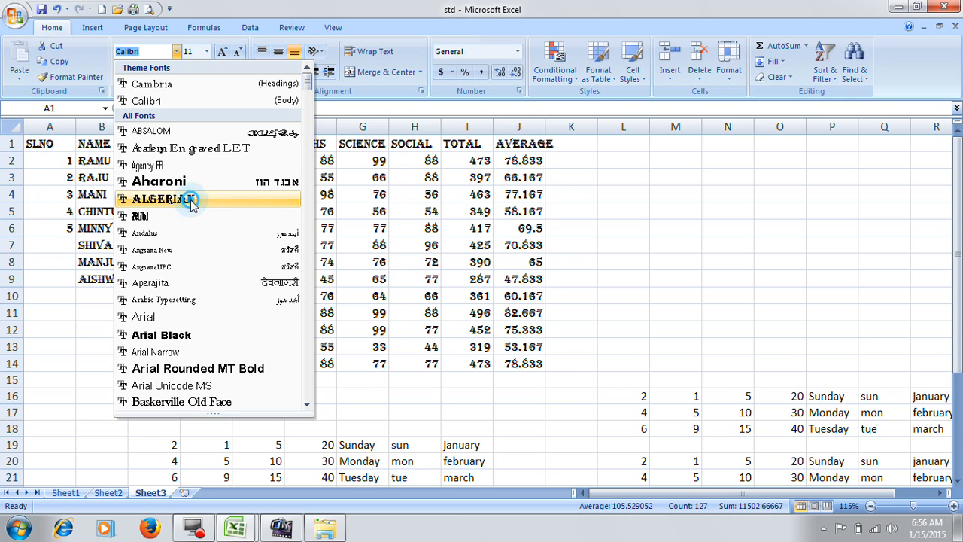
left_click(192, 202)
Look through the available fonts and set the marks table to Trebuchet MS at size 14.
left_click(177, 53)
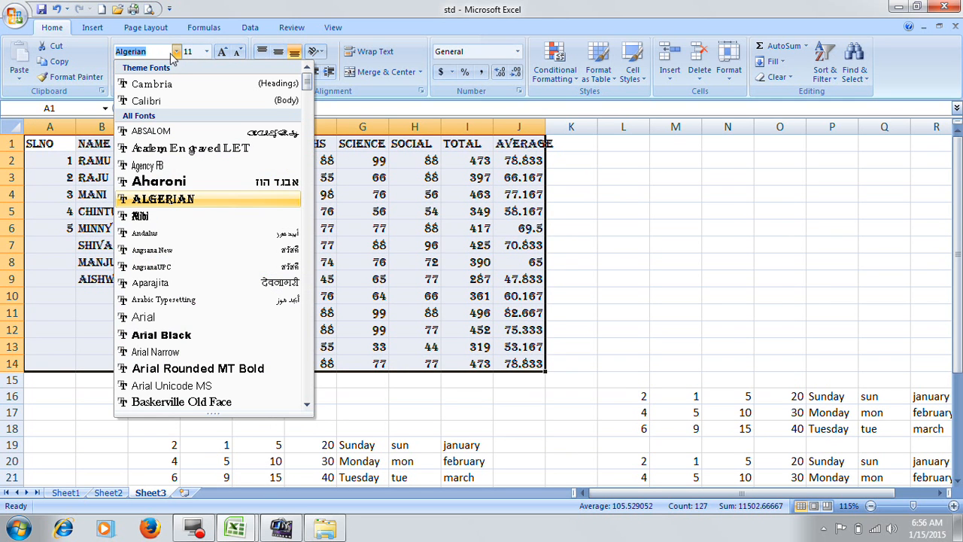
scroll(237, 317, "down", 2)
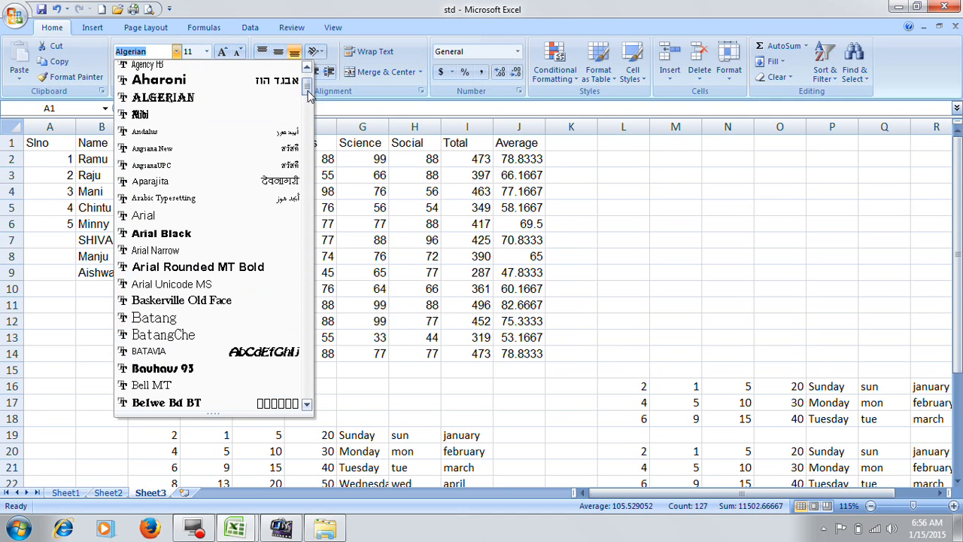
left_click(308, 364)
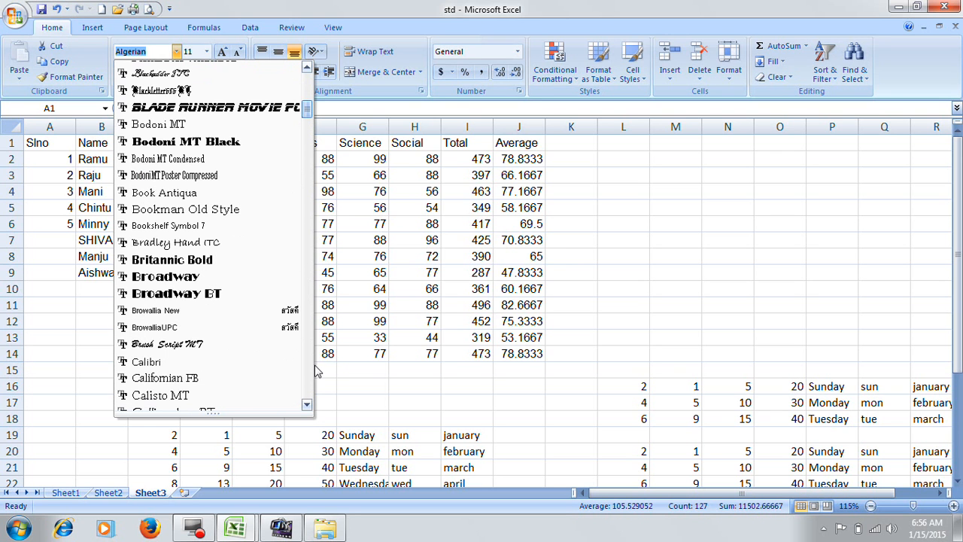
left_click_drag(308, 104, 312, 322)
left_click(309, 310)
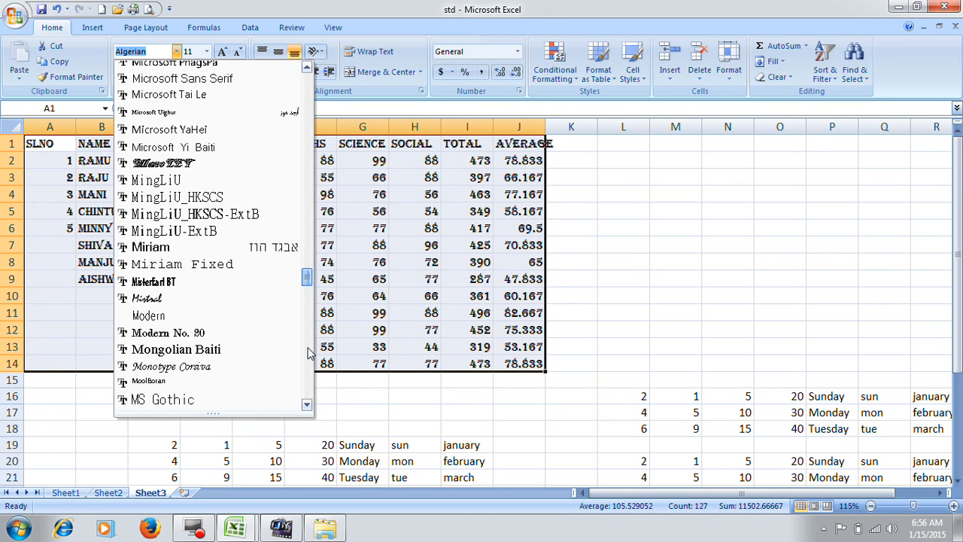
left_click(308, 354)
left_click(311, 343)
scroll(255, 358, "down", 1)
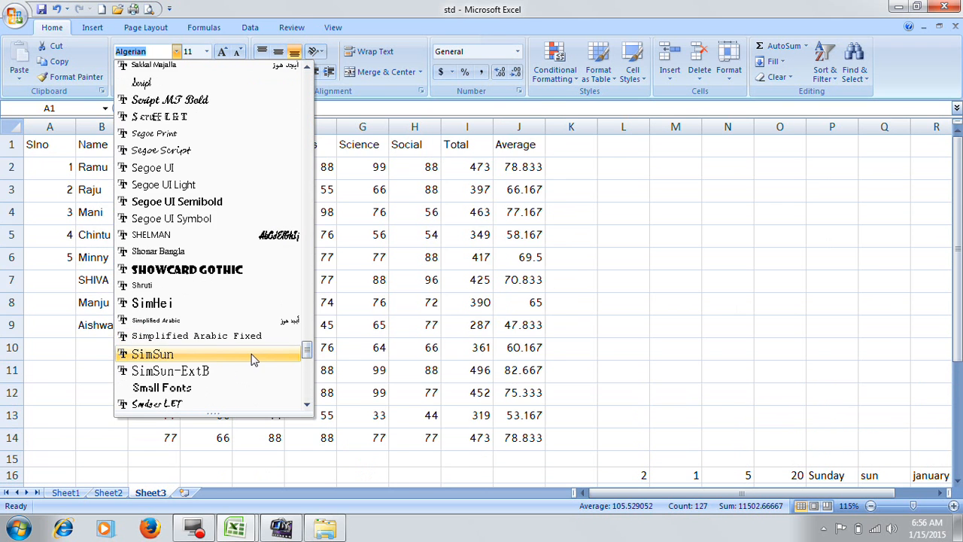
scroll(254, 359, "down", 2)
left_click_drag(310, 356, 309, 393)
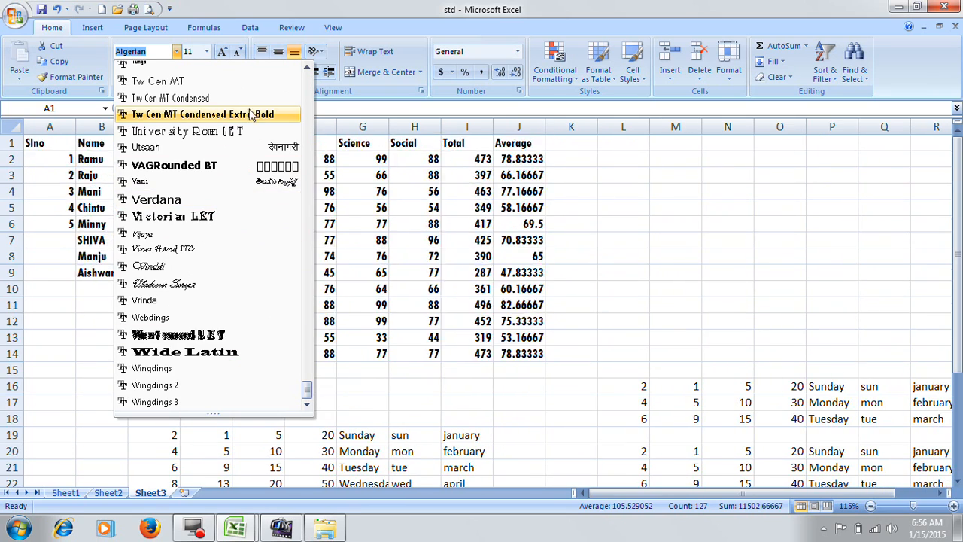
left_click(307, 68)
left_click(309, 68)
left_click(309, 68)
left_click(309, 68)
left_click(309, 68)
left_click(309, 68)
left_click(309, 68)
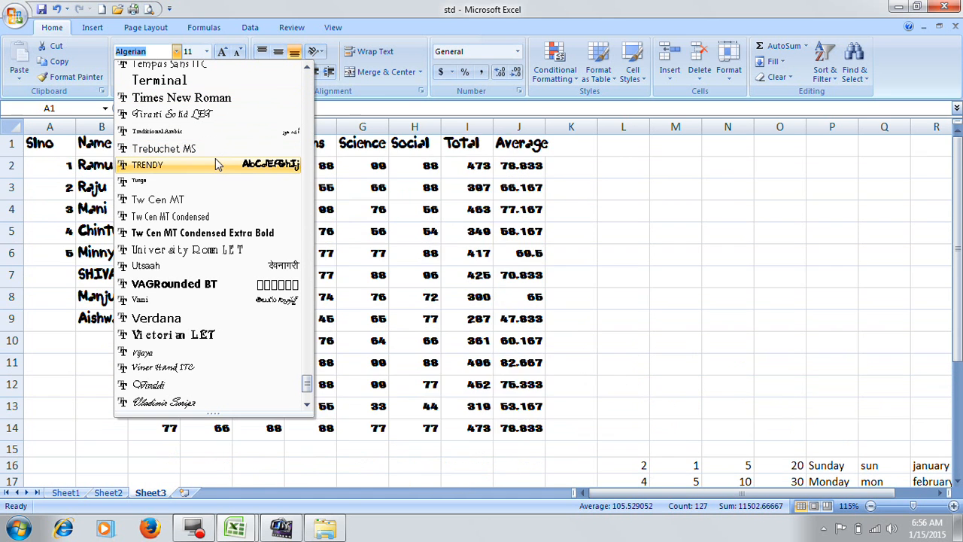
left_click(215, 154)
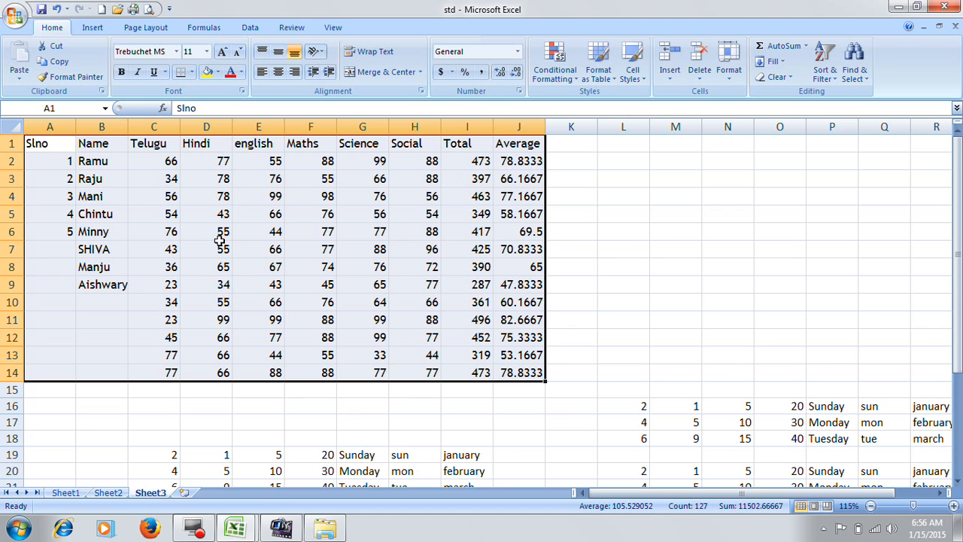
left_click(207, 53)
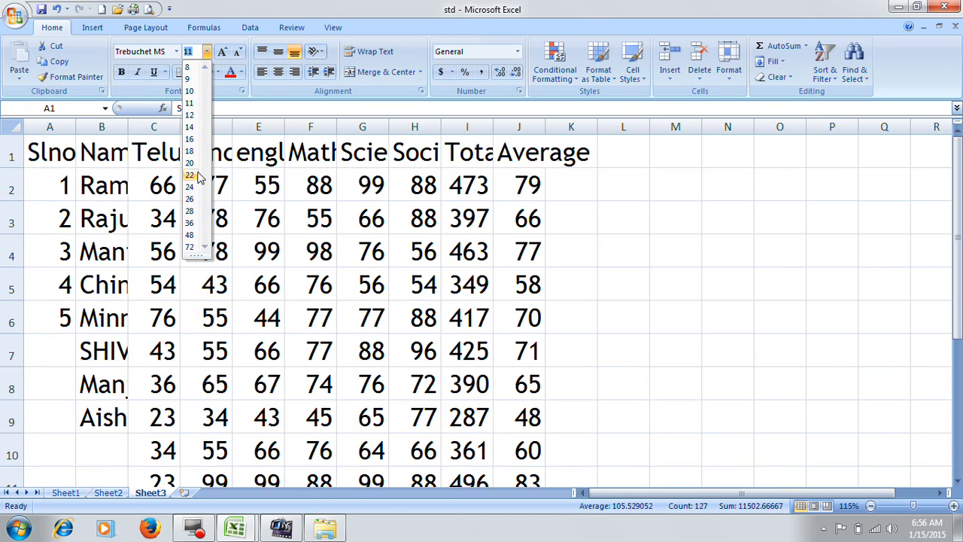
left_click(190, 128)
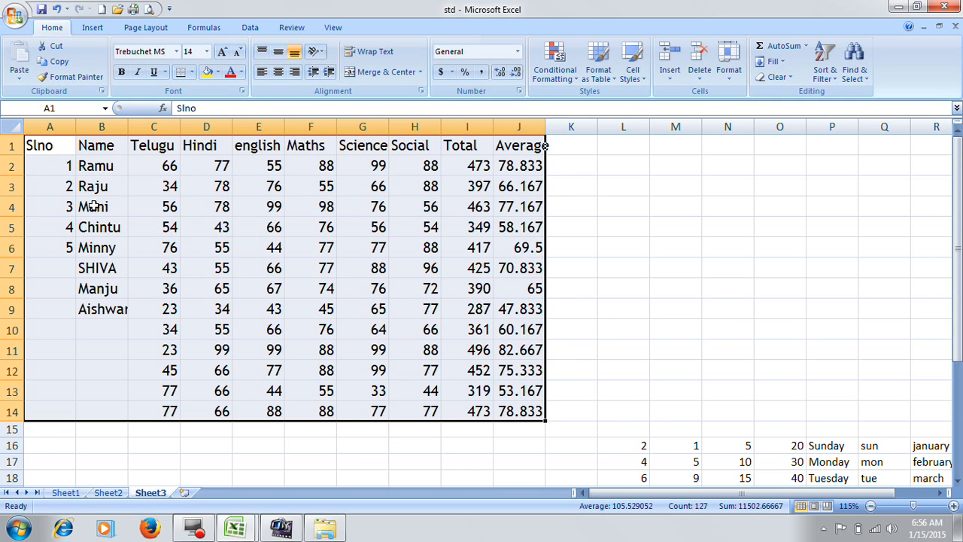
Format the marks table text as bold, italic and underlined, then switch the underline to Double Underline.
left_click(121, 75)
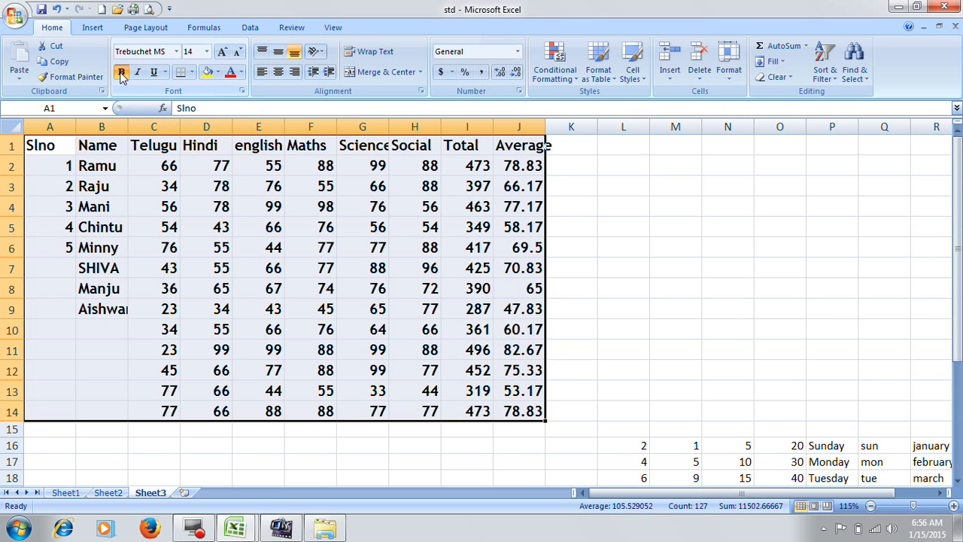
left_click(138, 72)
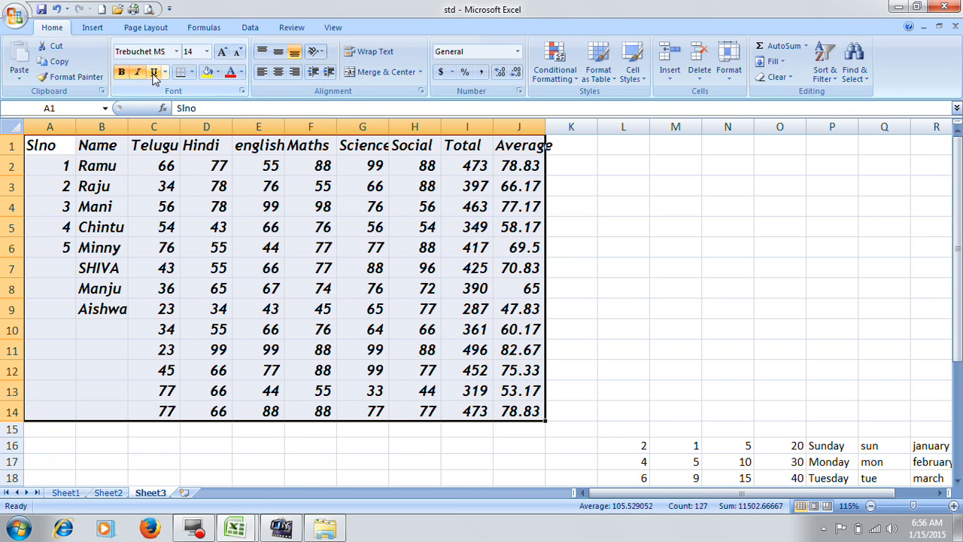
left_click(154, 74)
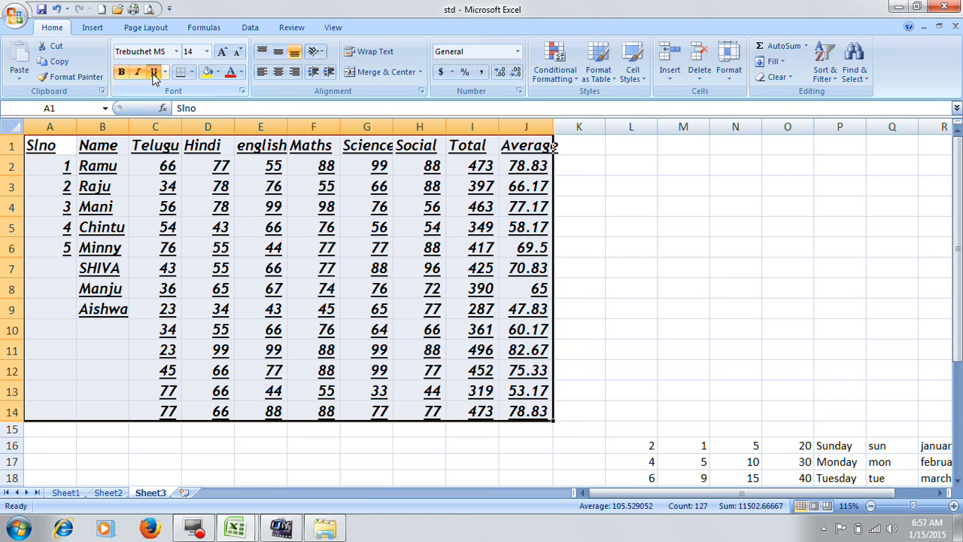
left_click(164, 72)
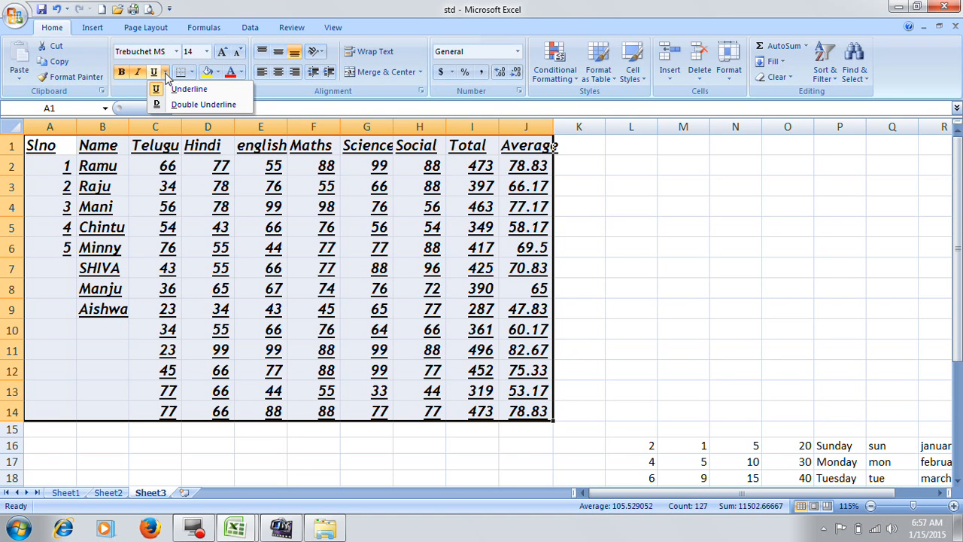
left_click(180, 105)
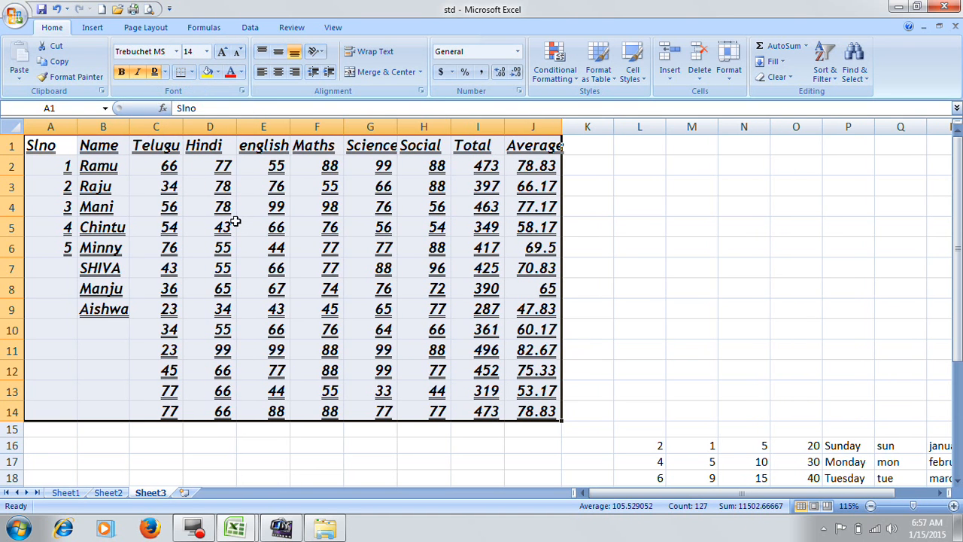
left_click(165, 73)
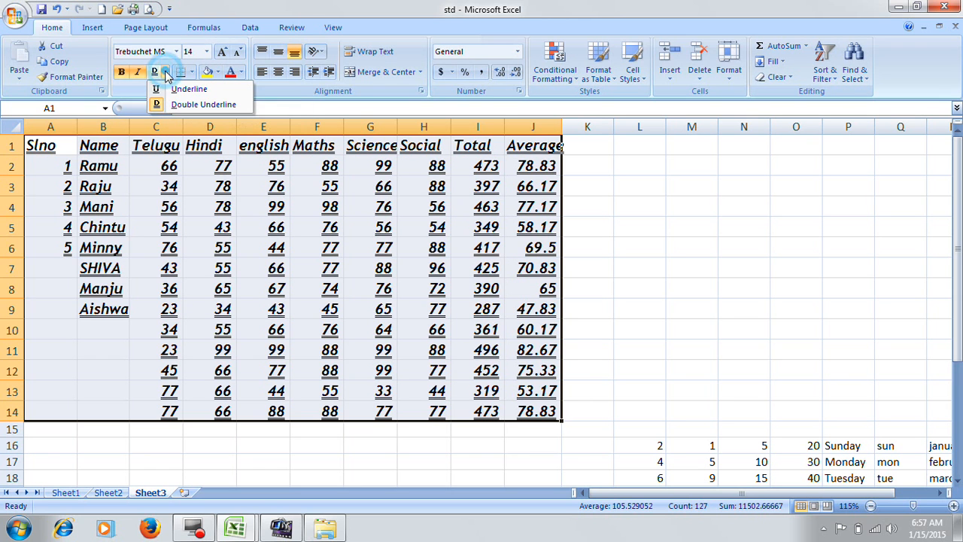
left_click(167, 74)
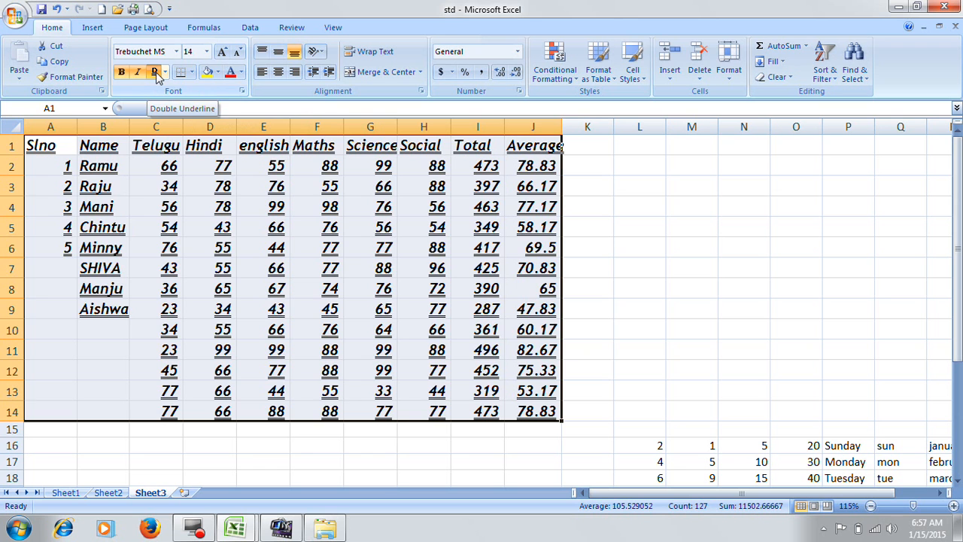
Remove the double underline, italic and bold formatting from the marks table.
left_click(155, 72)
left_click(138, 72)
left_click(121, 72)
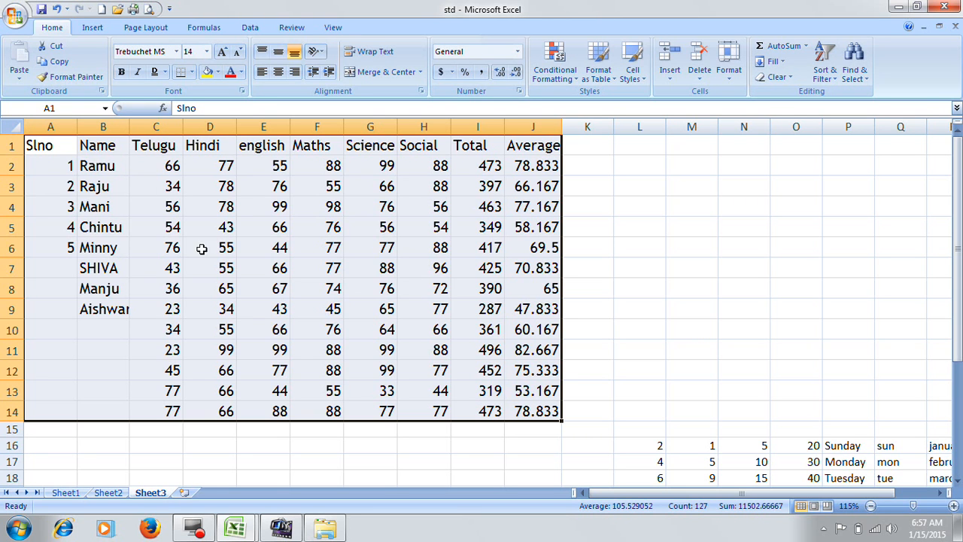
Set the font color of the marks table, cells A1 to J14, to the standard red.
left_click(240, 73)
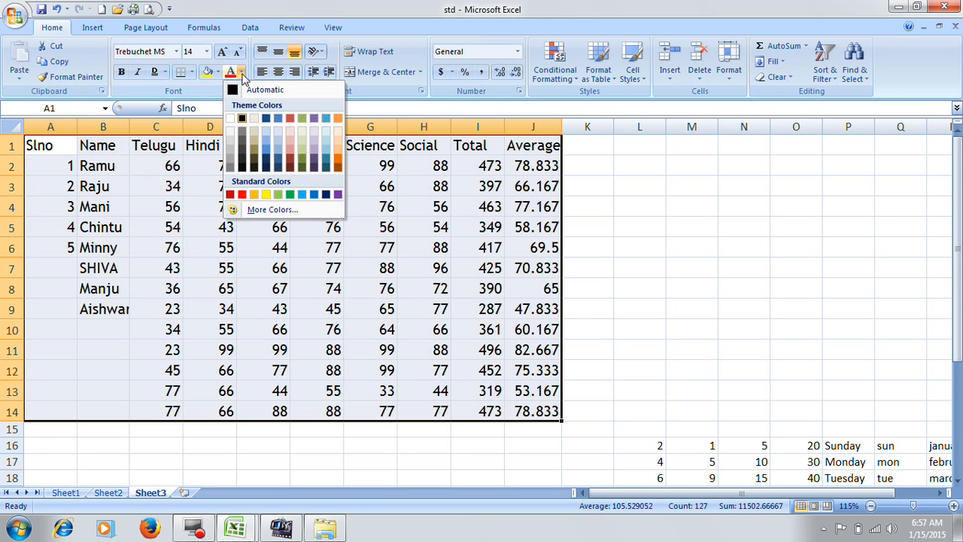
left_click(241, 195)
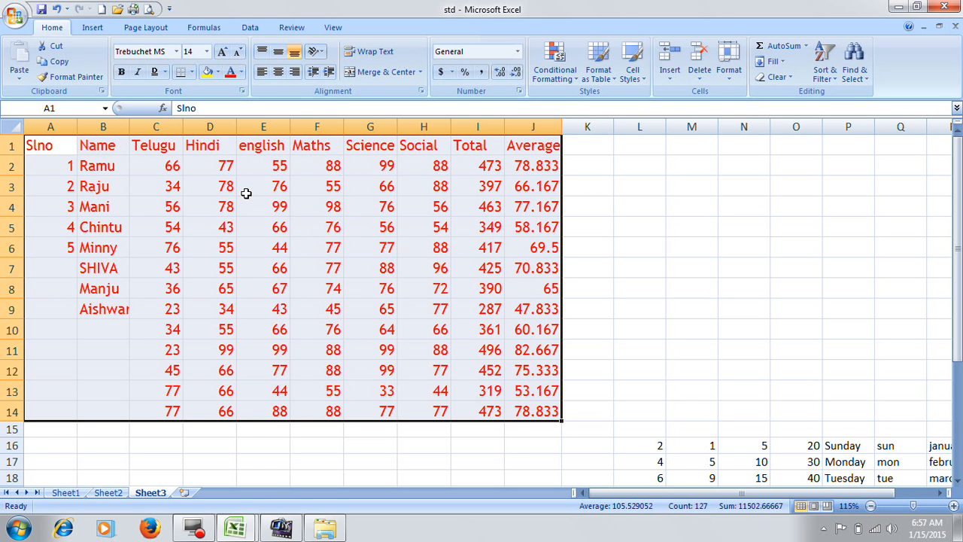
Set the marks table's font color to standard light blue and its fill to the darkest olive green theme shade.
left_click(241, 72)
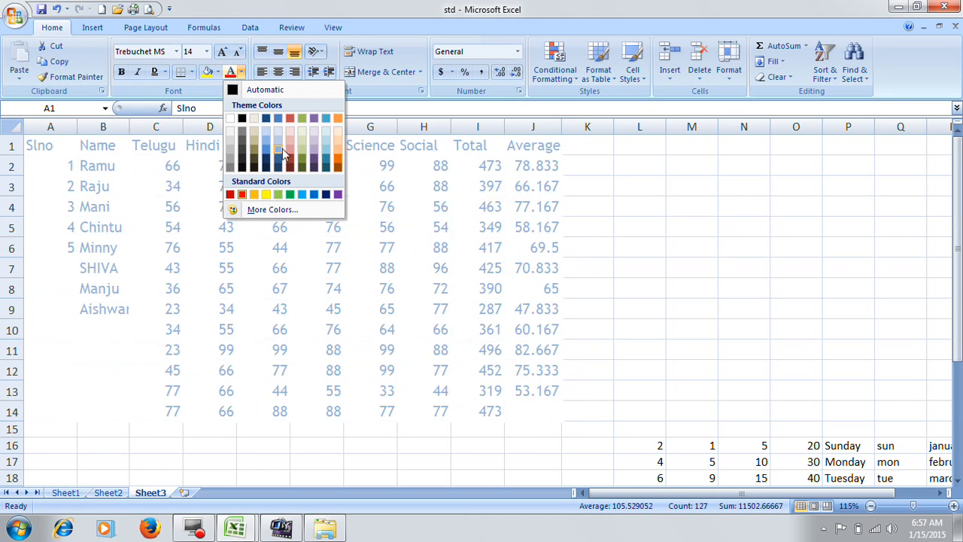
left_click(301, 195)
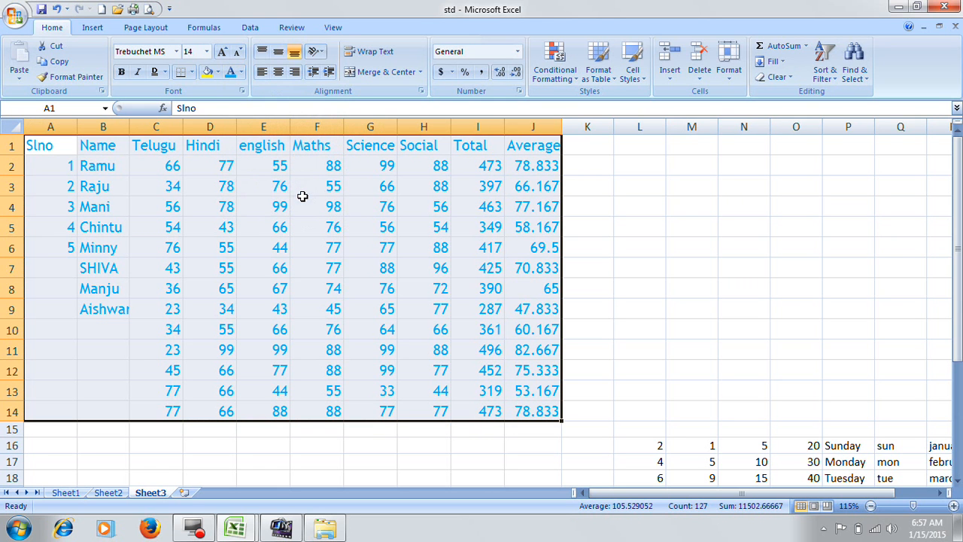
left_click(217, 71)
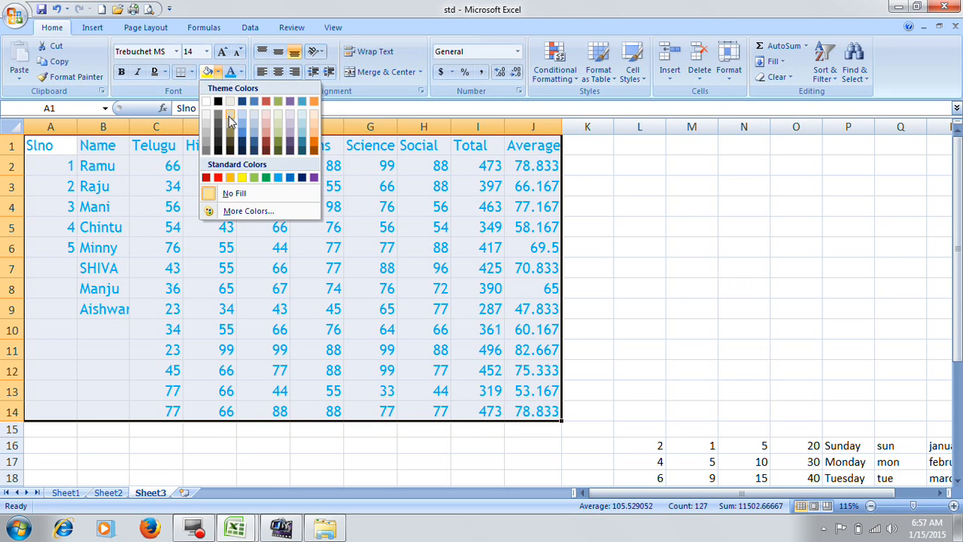
left_click(282, 150)
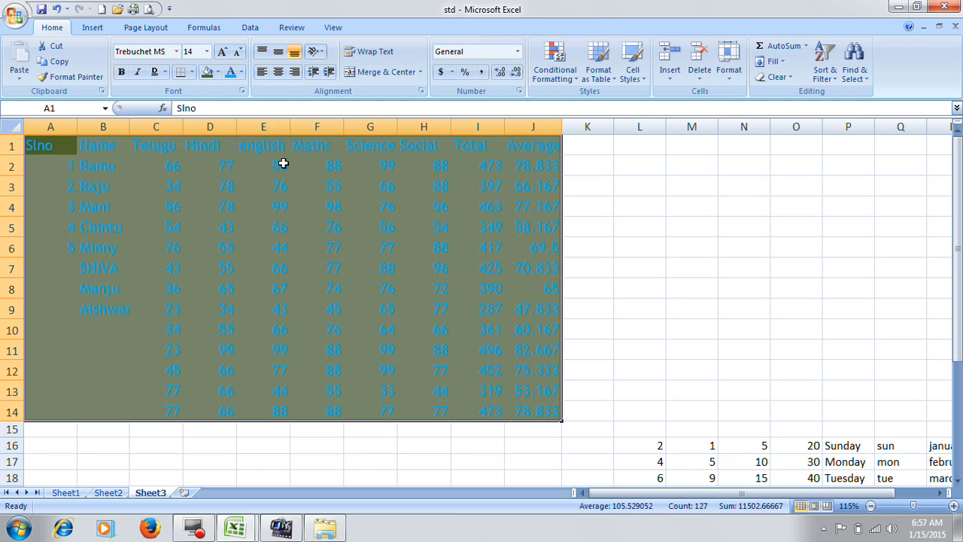
left_click(272, 167)
Enlarge the font of the marks table, cells A1 to J14, by several sizes, then reduce it to size 12.
left_click_drag(51, 145, 550, 415)
left_click(222, 53)
left_click(222, 53)
left_click(222, 52)
left_click(223, 53)
left_click(222, 53)
left_click(237, 53)
left_click(238, 53)
left_click(238, 53)
left_click(238, 53)
left_click(238, 52)
left_click(238, 52)
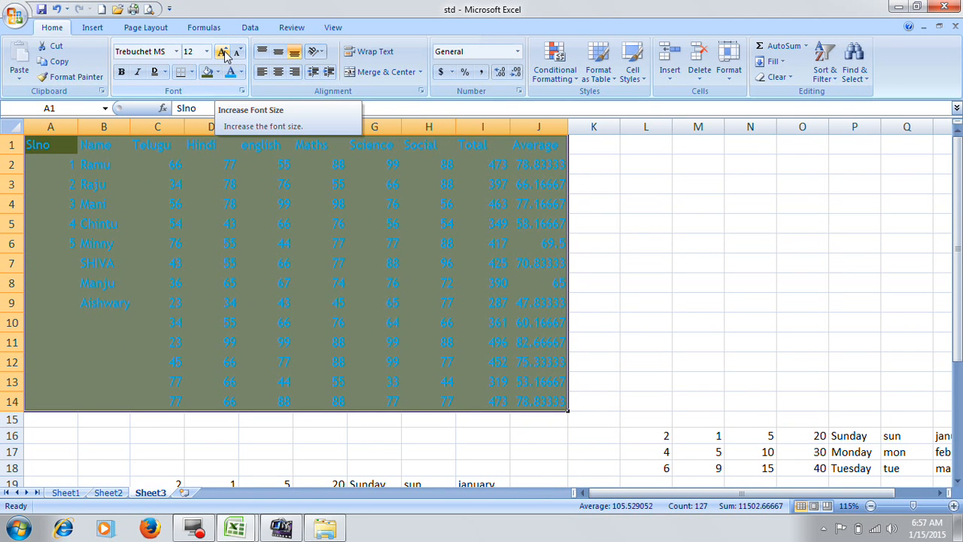
left_click(290, 237)
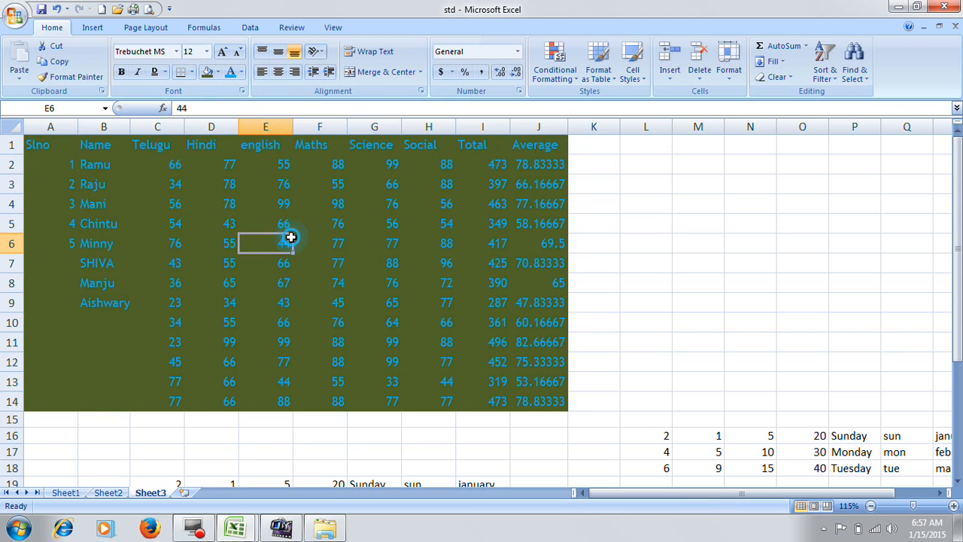
Remove the fill from the marks table, cells A1 to J14, and set its font color to Automatic.
left_click_drag(27, 145, 533, 393)
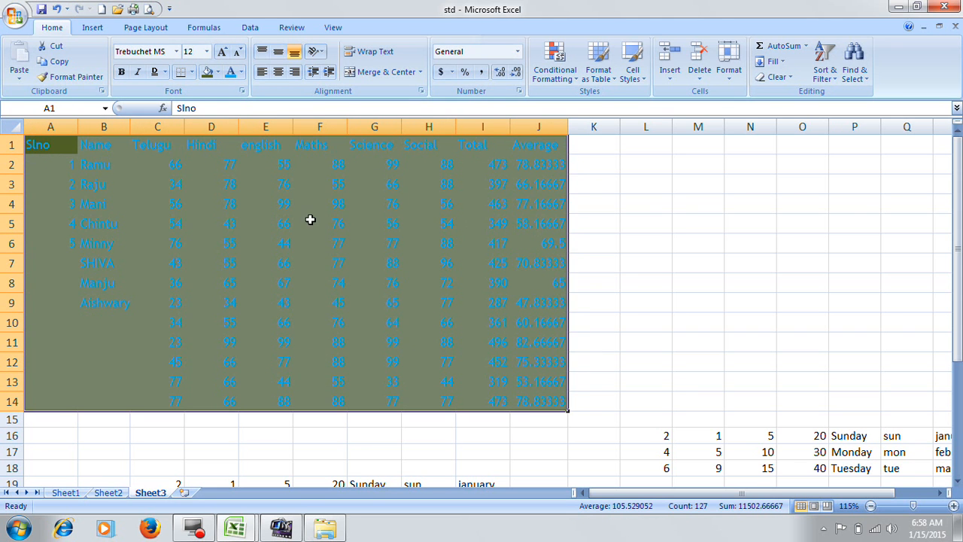
left_click(218, 72)
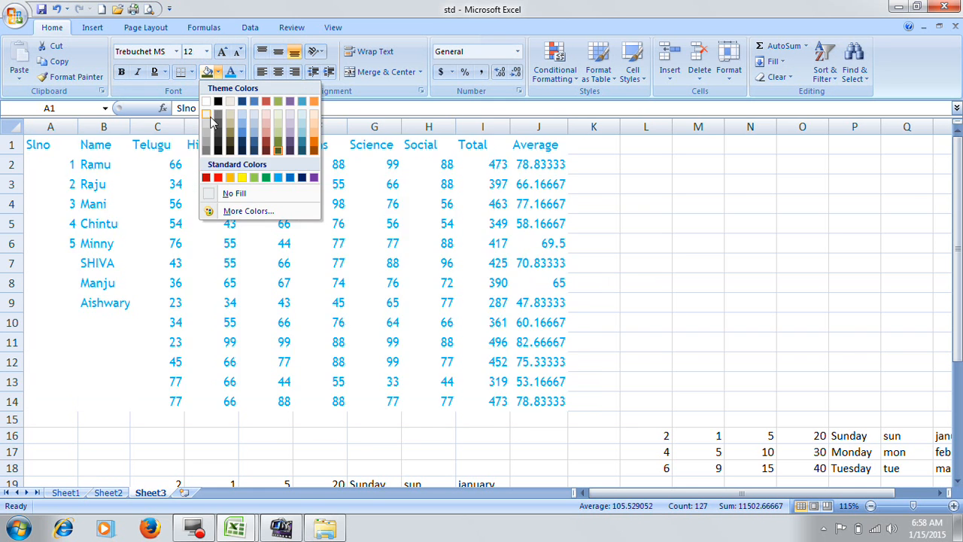
left_click(245, 194)
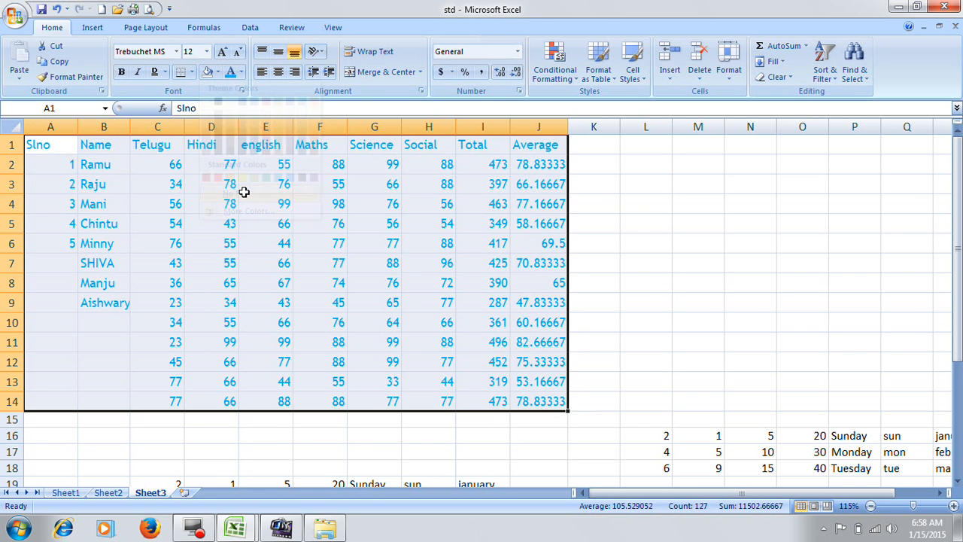
left_click(242, 78)
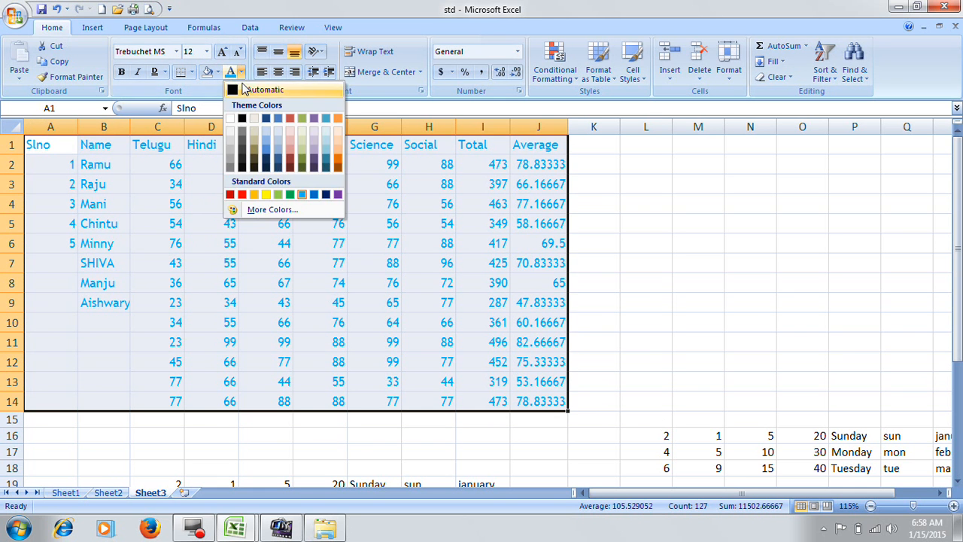
left_click(245, 92)
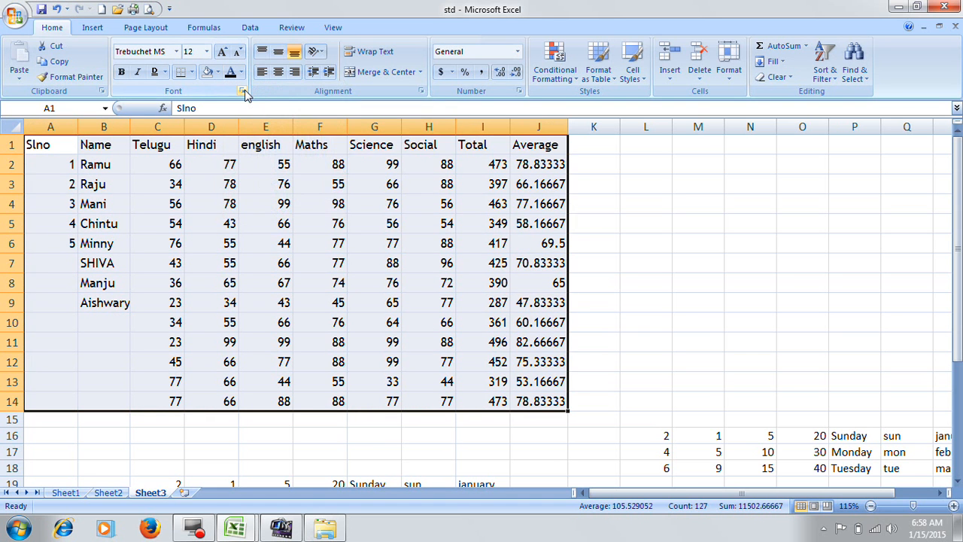
left_click(253, 213)
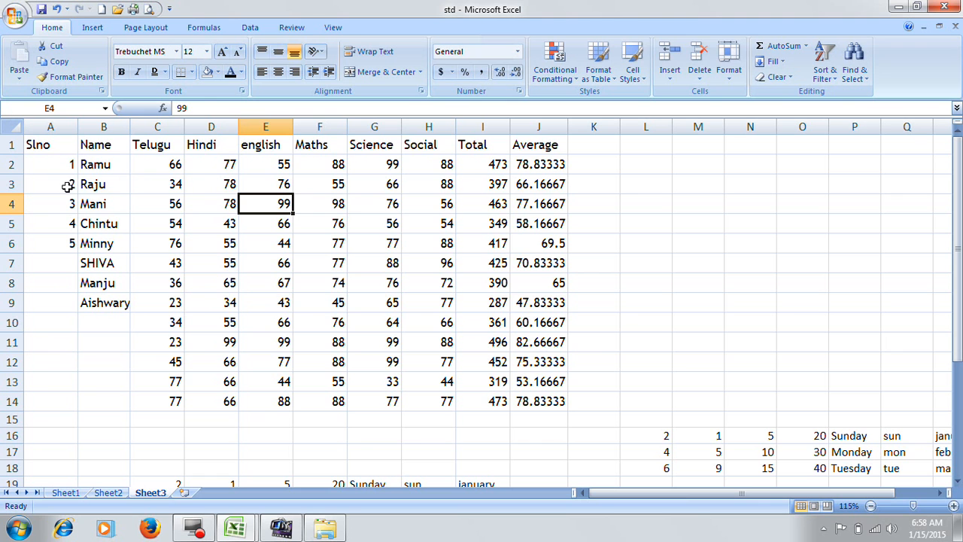
Copy the two names in cells B8 and B9 into the blank Name cells B10 to B11 and B12 to B13.
left_click_drag(88, 278, 104, 408)
key("ctrl+c")
key("Return")
key("ctrl+c")
left_click(119, 361)
key("Return")
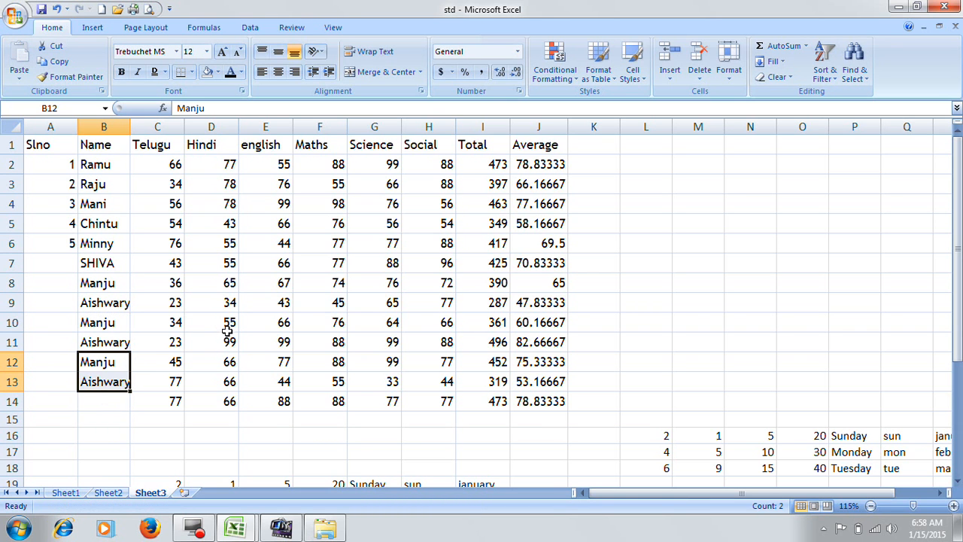
Copy the name in cell B13 into B14 and extend the Slno numbering in column A down to 13 in A14.
left_click(91, 382)
key("ctrl+c")
left_click(94, 399)
key("Return")
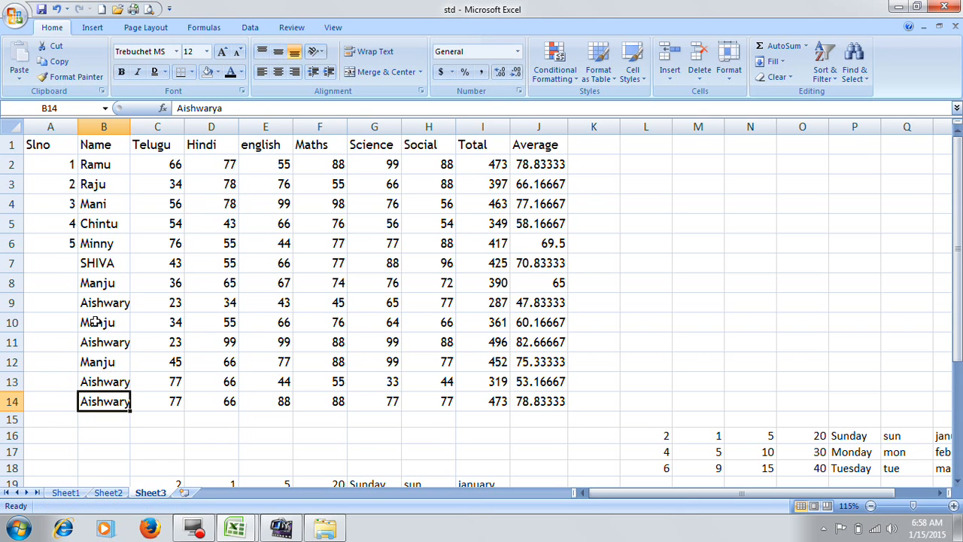
left_click_drag(69, 164, 80, 407)
left_click(417, 283)
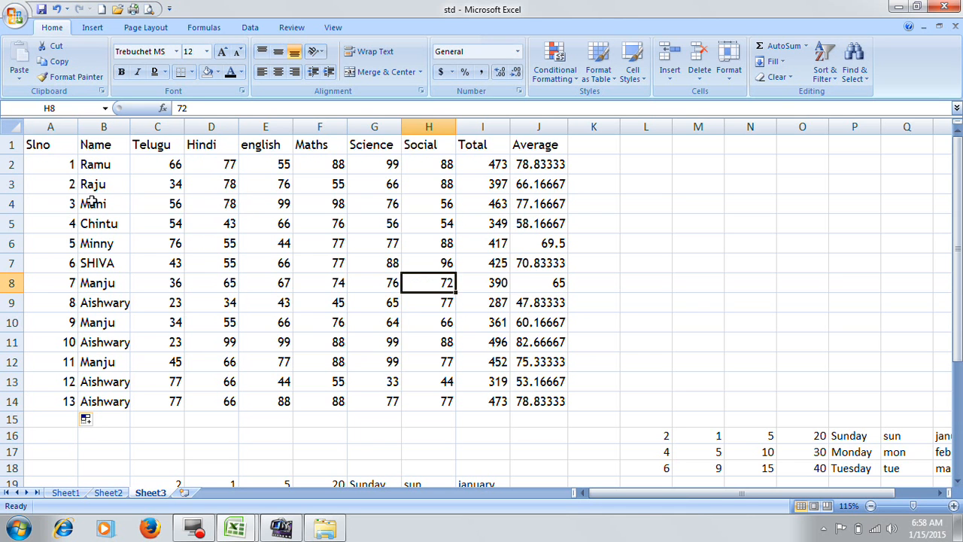
Apply All Borders to the marks table, cells A1 to J14.
left_click_drag(49, 147, 520, 401)
left_click(520, 401)
left_click_drag(51, 145, 539, 399)
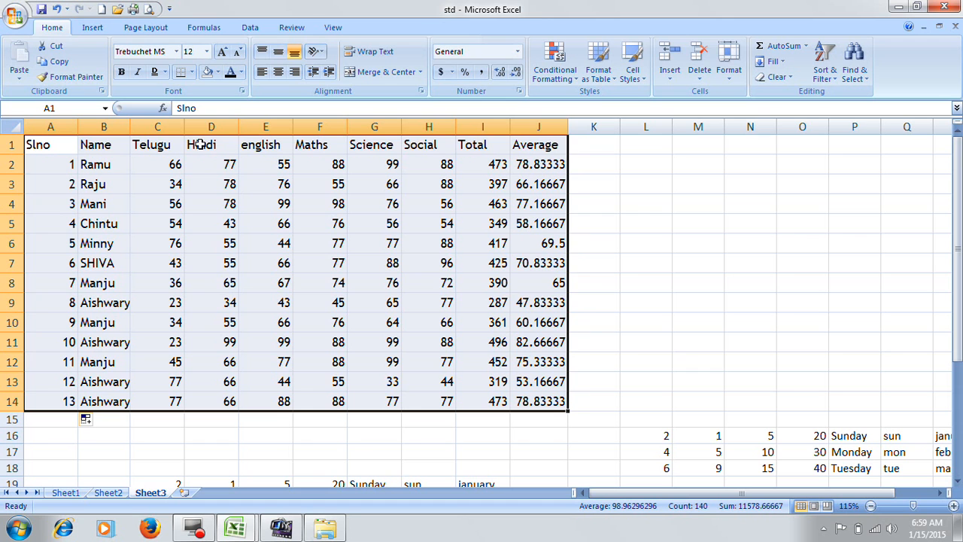
left_click(192, 72)
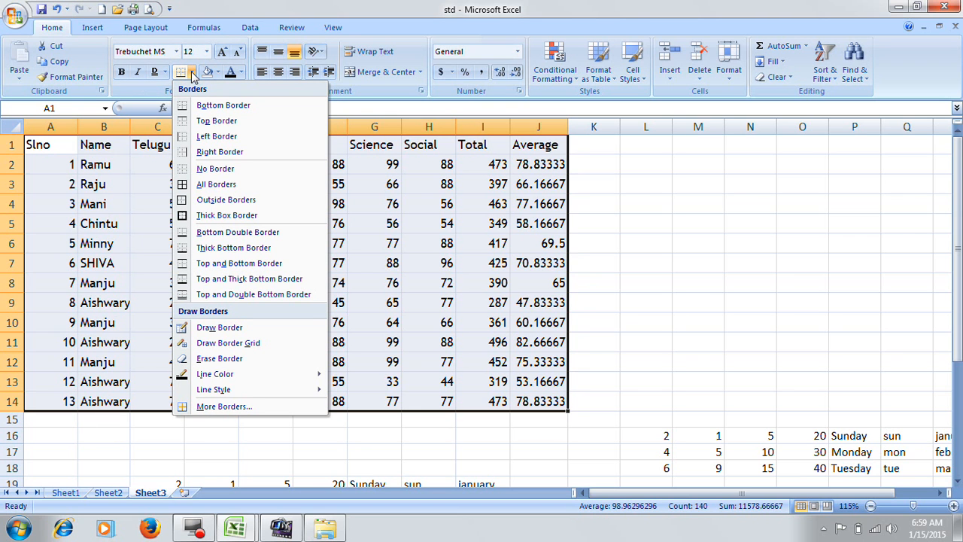
left_click(226, 184)
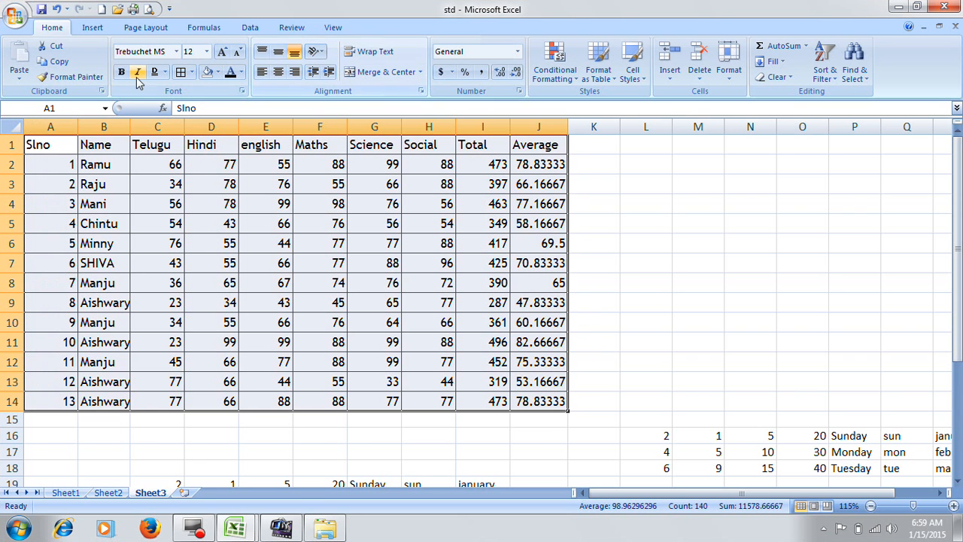
Apply Outside Borders to the marks table, then reapply All Borders to cells A1 to J14.
left_click(192, 72)
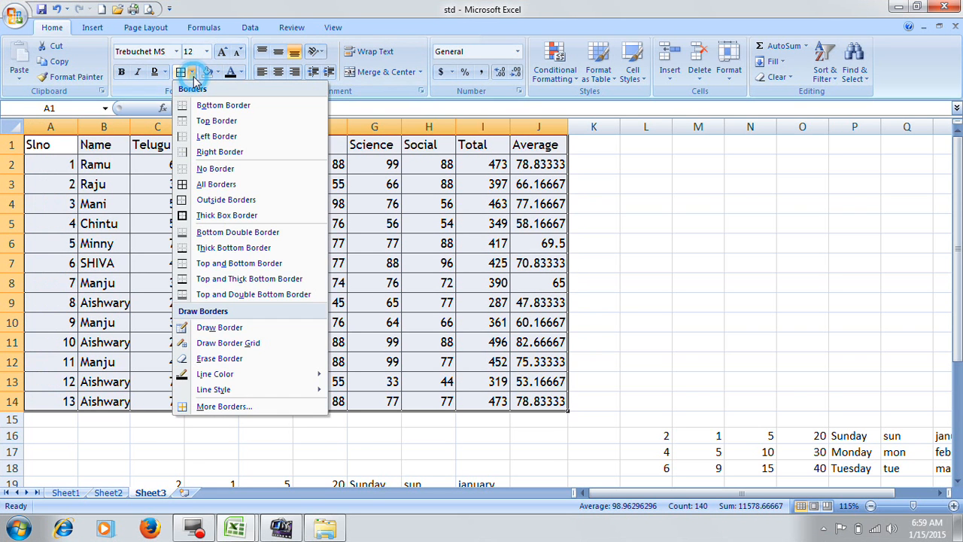
left_click(184, 198)
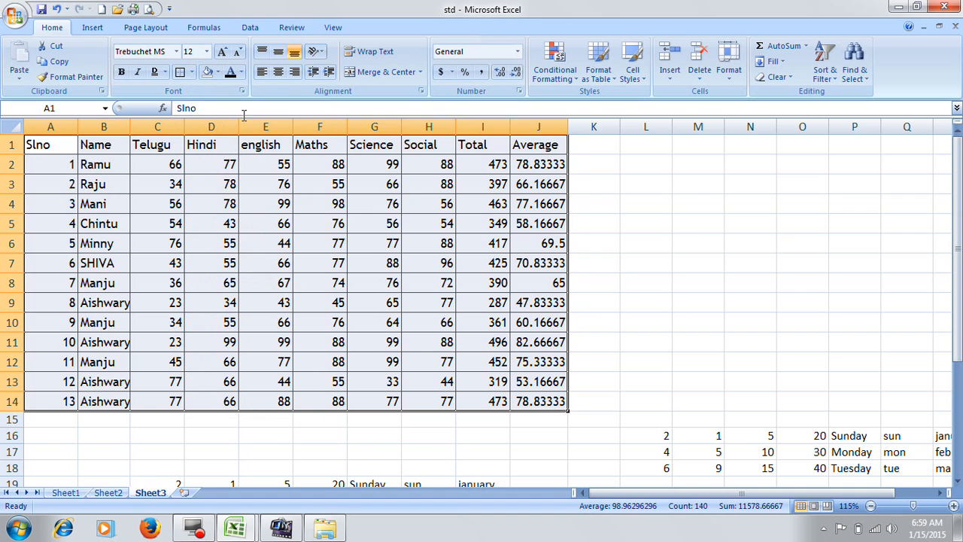
left_click(579, 227)
left_click_drag(34, 146, 532, 399)
left_click(193, 73)
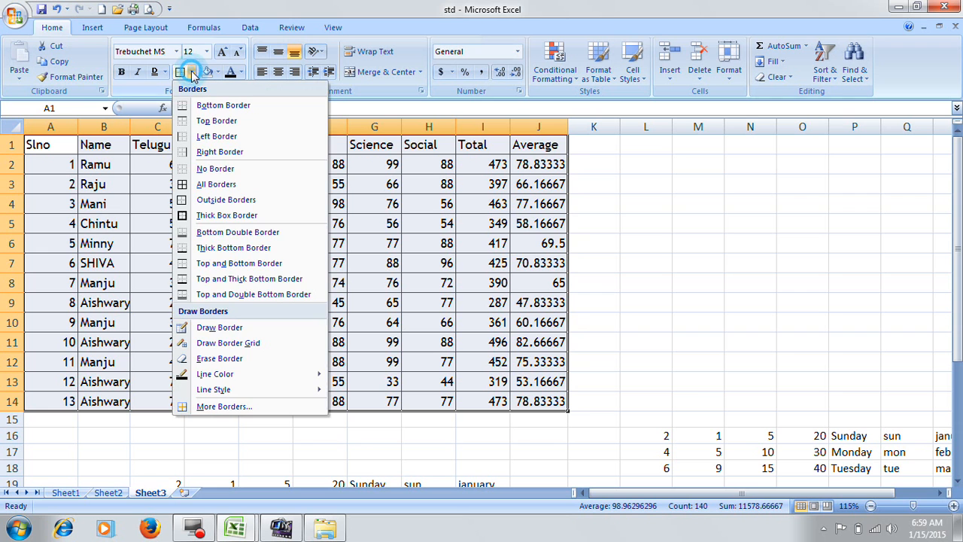
left_click(217, 184)
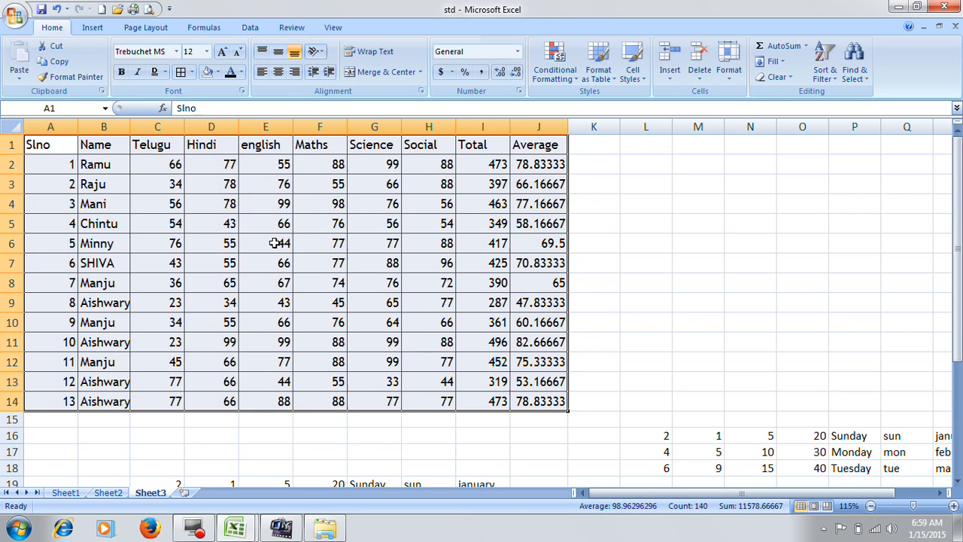
left_click(277, 243)
With Draw Border, draw lines across columns L to O above and below row 7, and a vertical line between columns N and O.
left_click_drag(53, 145, 543, 401)
left_click(192, 72)
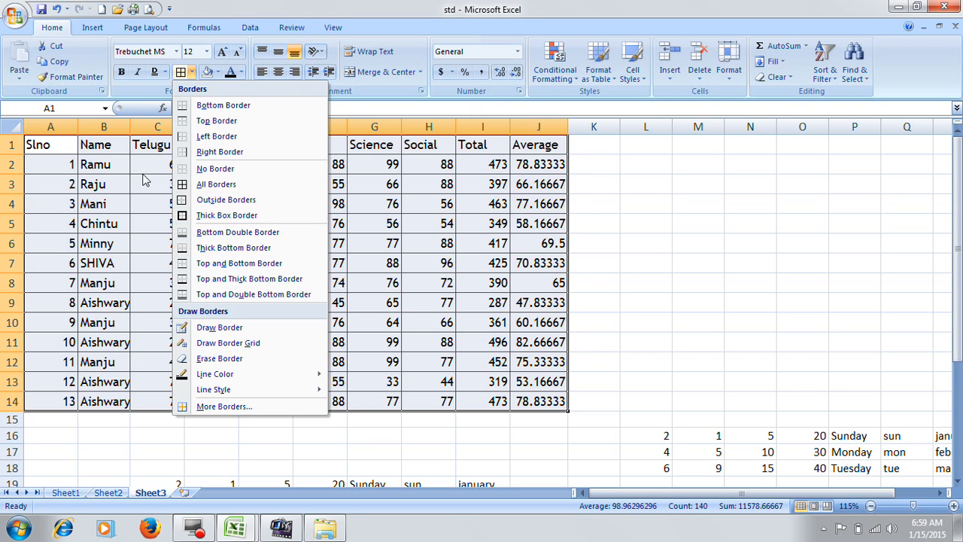
left_click(218, 327)
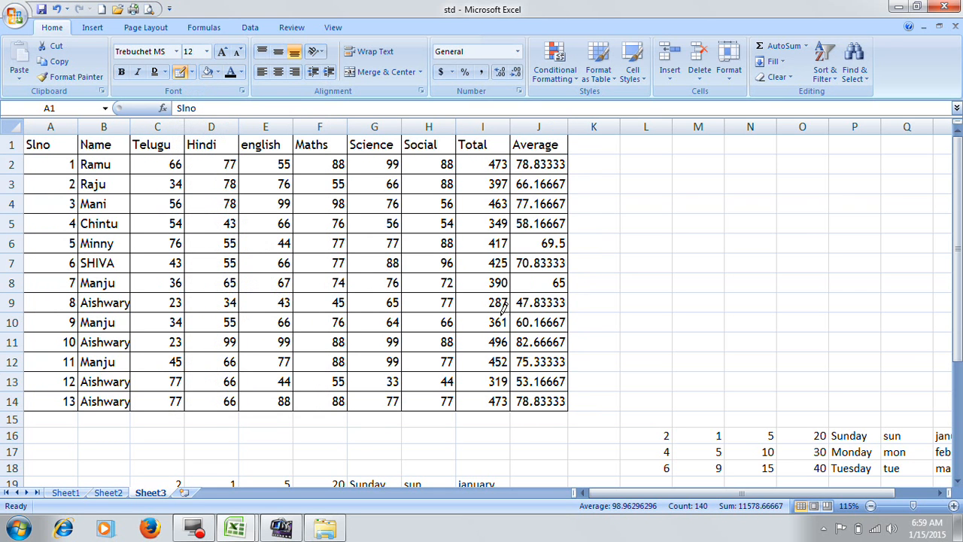
left_click_drag(646, 268, 829, 261)
left_click_drag(625, 253, 805, 252)
left_click_drag(778, 185, 779, 299)
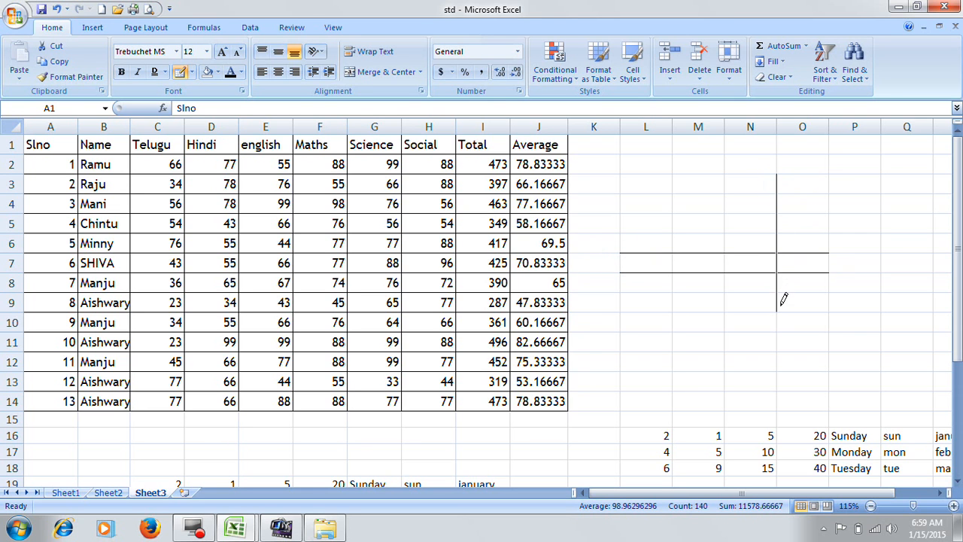
Draw a border frame around cells L3 to O10 and add horizontal lines above and below row 4 inside it.
mouse_move(618, 325)
left_mouse_down()
mouse_move(859, 321)
mouse_move(817, 328)
left_mouse_up()
left_click_drag(618, 168, 830, 167)
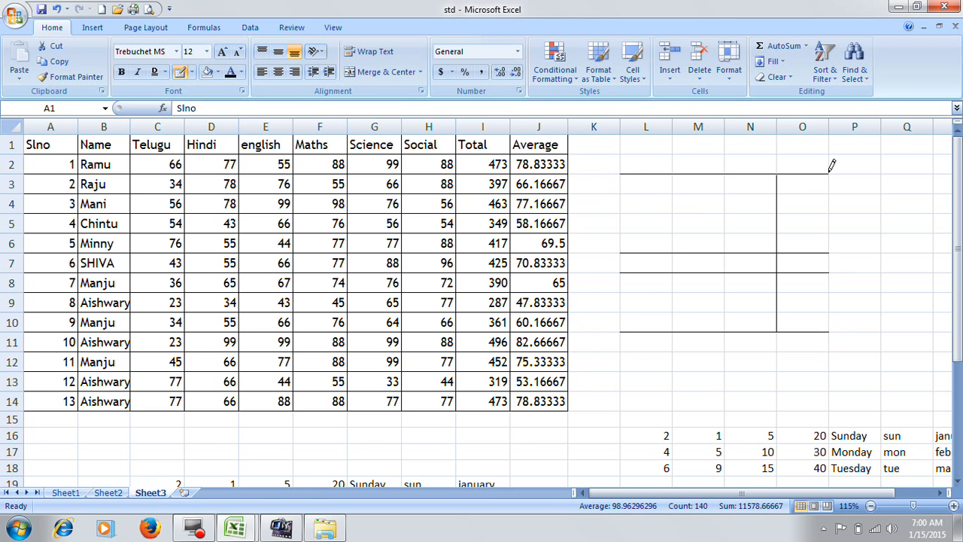
left_click_drag(620, 171, 633, 323)
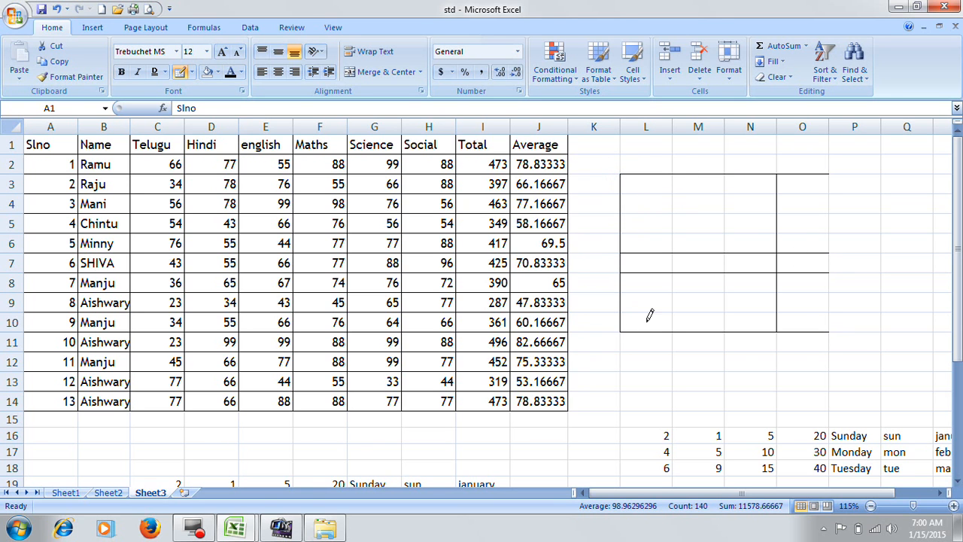
left_click_drag(830, 167, 829, 295)
left_click_drag(826, 196, 747, 191)
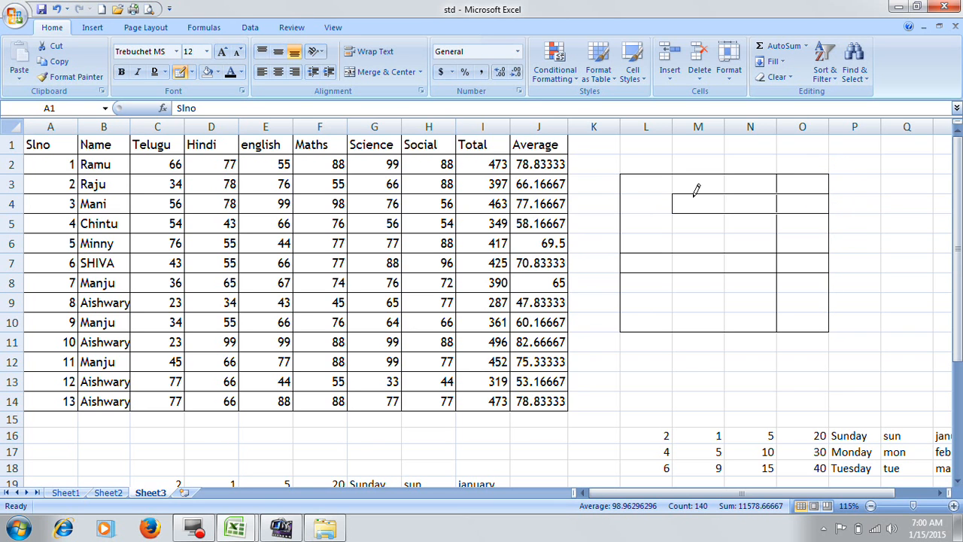
left_click(655, 193)
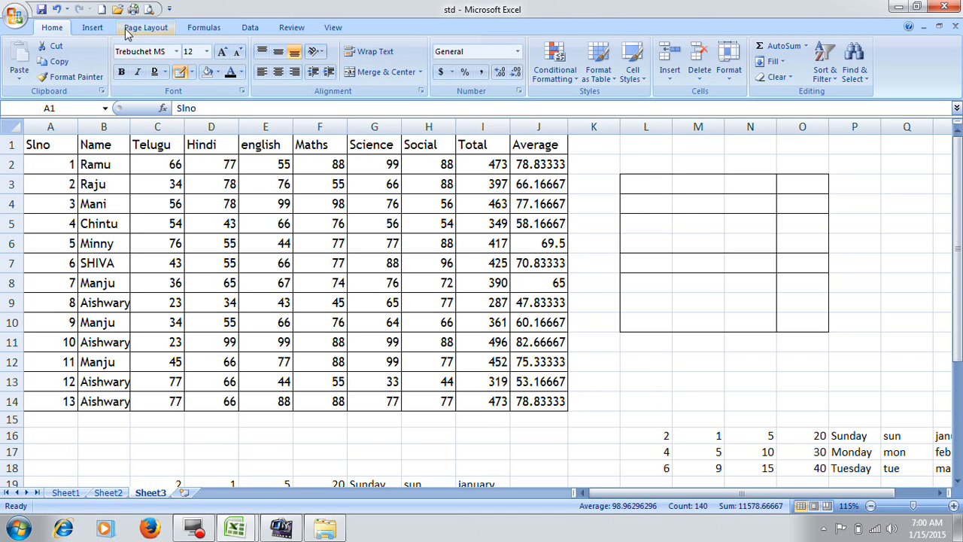
Draw a border grid over cells K11 to O16 with Draw Border Grid.
left_click(92, 28)
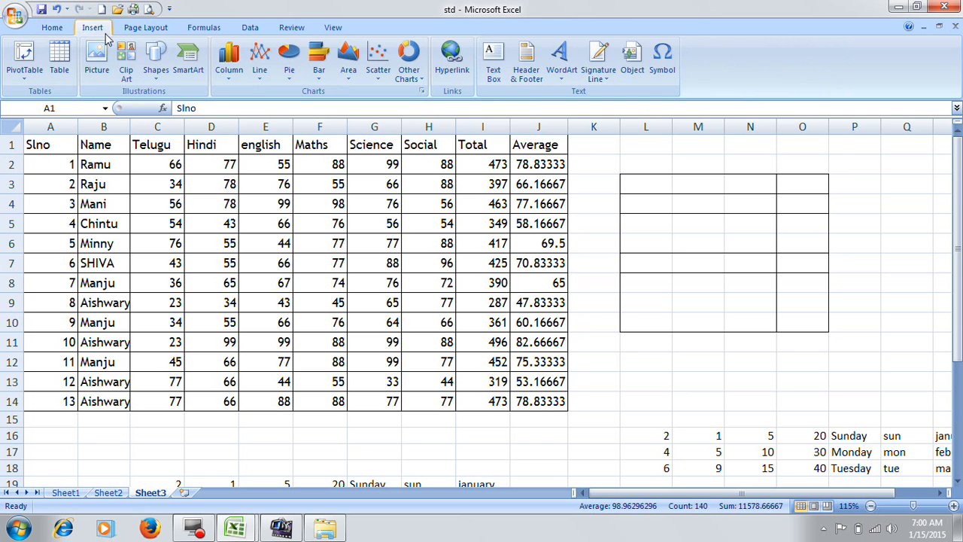
left_click(52, 28)
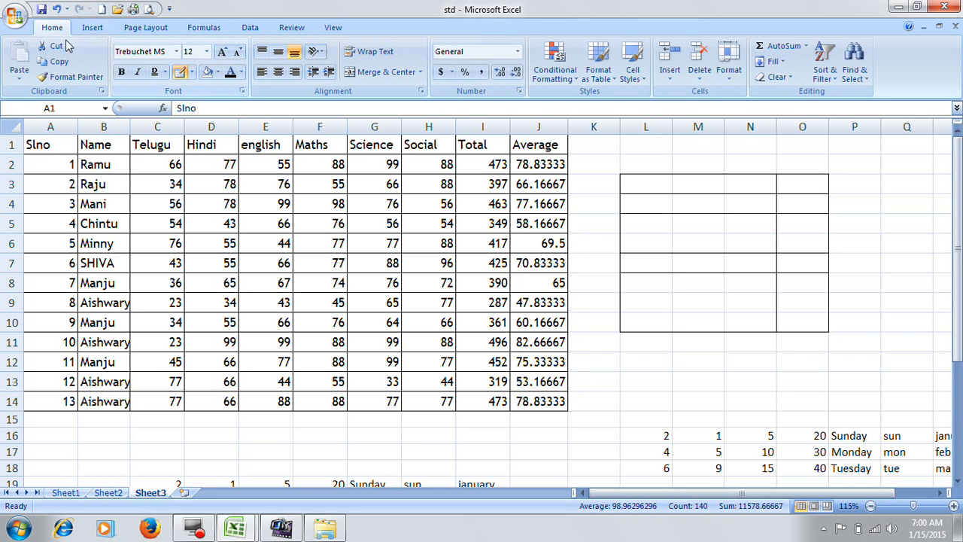
left_click(193, 73)
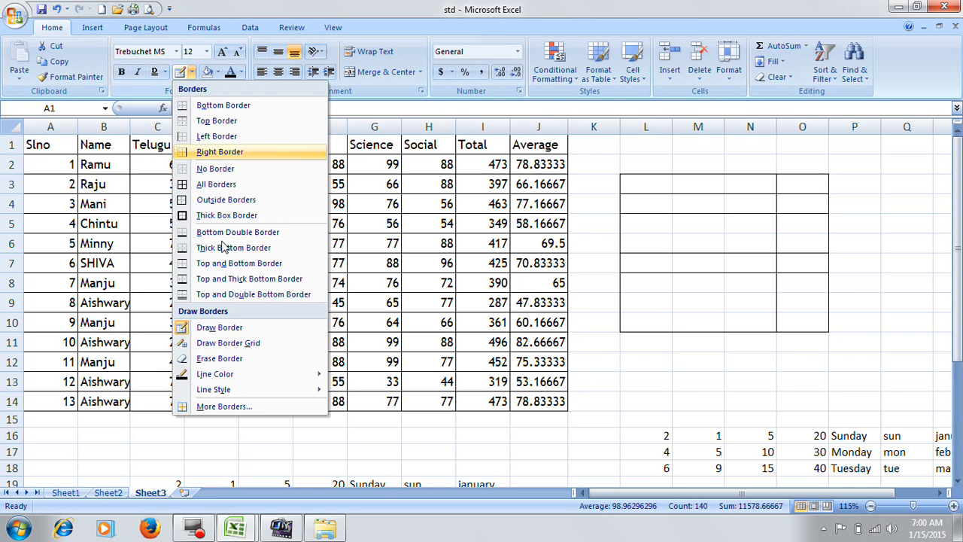
left_click(241, 345)
mouse_move(612, 339)
left_mouse_down()
mouse_move(688, 407)
mouse_move(807, 408)
mouse_move(820, 423)
left_mouse_up()
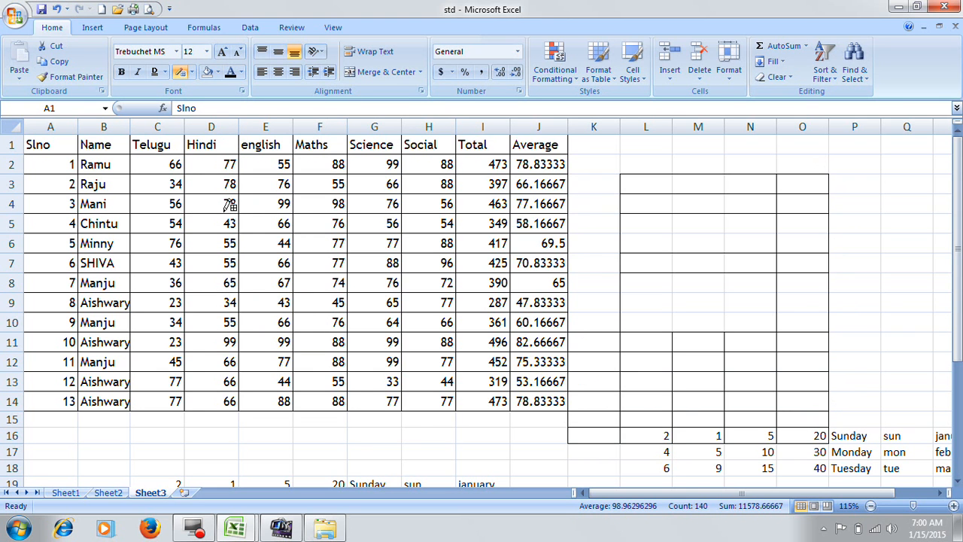
Draw a border grid over the number, day and month lists in cells C19 to I30.
scroll(218, 459, "down", 3)
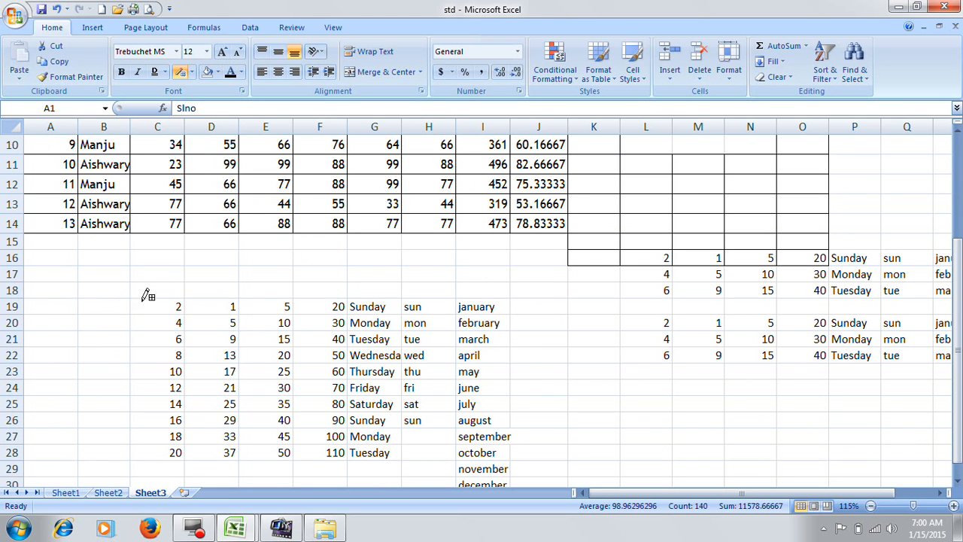
mouse_move(162, 300)
left_mouse_down()
mouse_move(297, 447)
mouse_move(497, 476)
left_mouse_up()
scroll(481, 451, "down", 6)
scroll(474, 453, "up", 7)
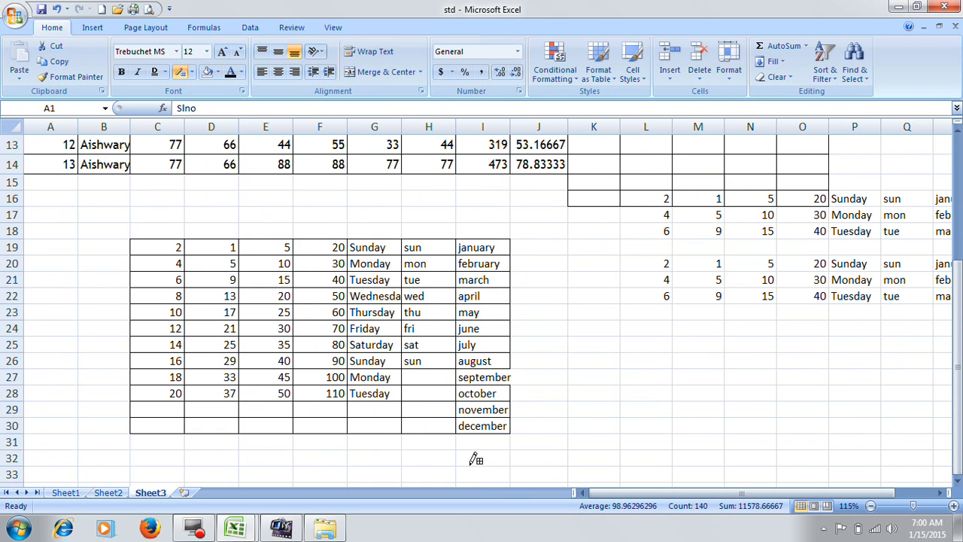
Erase the drawn borders from the block of cells K3 to O16 with Erase Border.
scroll(471, 461, "up", 2)
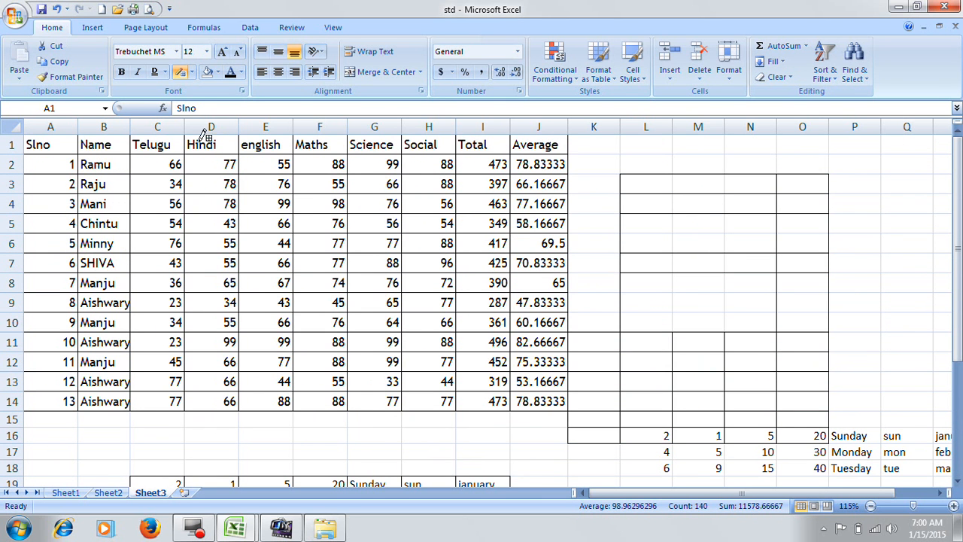
left_click(192, 73)
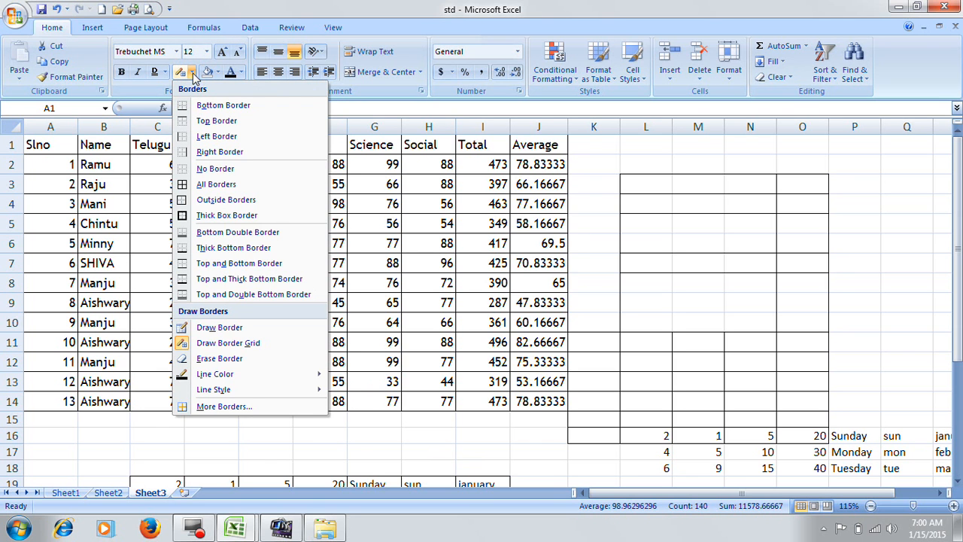
left_click(254, 361)
mouse_move(630, 230)
left_mouse_down()
mouse_move(628, 254)
mouse_move(726, 256)
mouse_move(701, 274)
mouse_move(644, 274)
left_mouse_up()
double_click(642, 275)
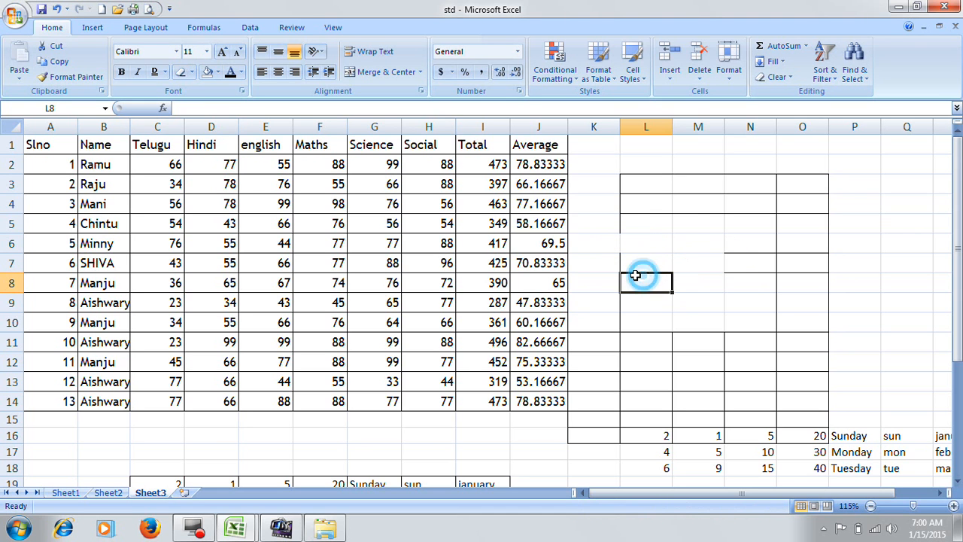
left_click(180, 71)
left_click_drag(608, 170, 834, 304)
mouse_move(576, 322)
left_mouse_down()
mouse_move(594, 407)
mouse_move(824, 451)
left_mouse_up()
Erase all borders from the marks table A1 to J14 and from the number, day and month lists in C19 to I30.
left_click_drag(371, 197, 565, 397)
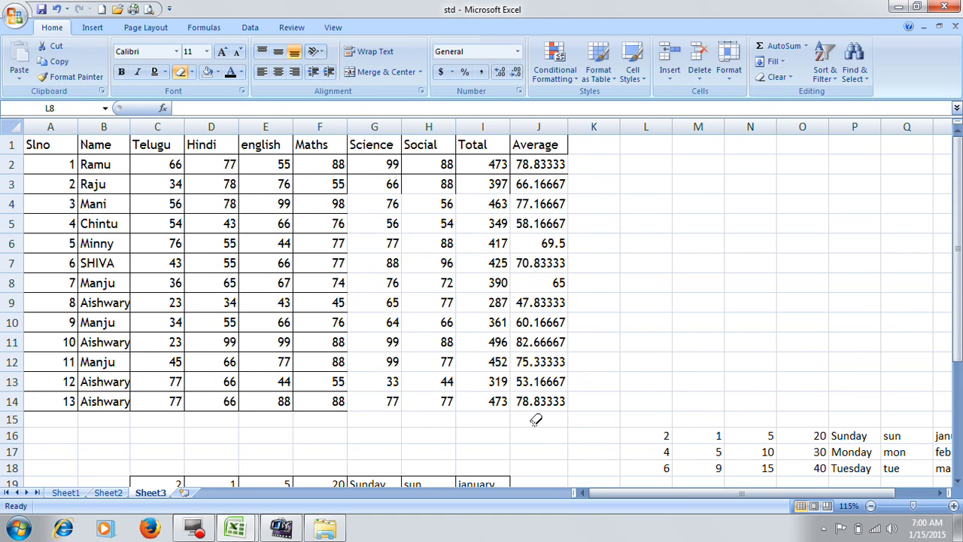
scroll(536, 420, "down", 3)
mouse_move(118, 288)
left_mouse_down()
mouse_move(184, 393)
mouse_move(454, 490)
mouse_move(540, 466)
mouse_move(543, 457)
left_mouse_up()
scroll(542, 457, "up", 20)
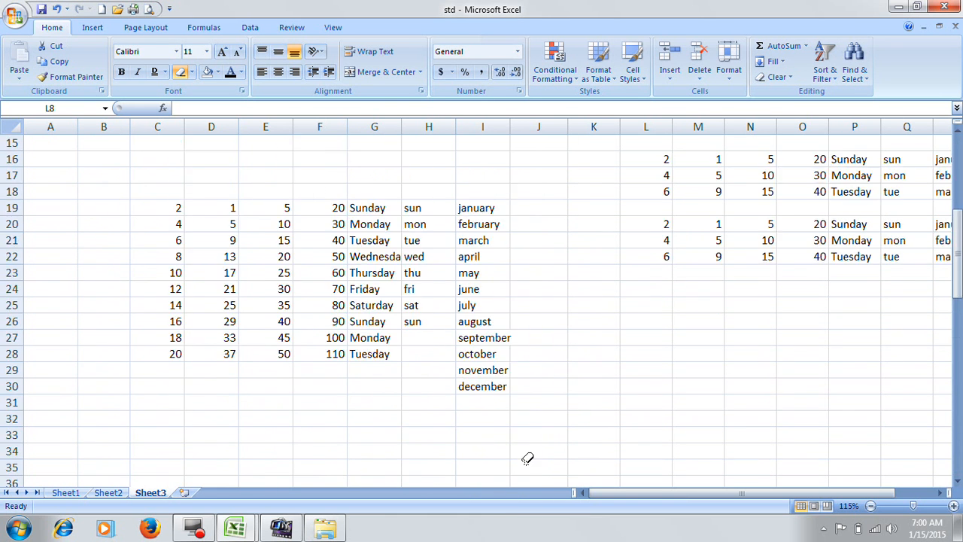
mouse_move(406, 432)
left_mouse_down()
mouse_move(258, 394)
mouse_move(30, 147)
left_mouse_up()
mouse_move(440, 144)
left_mouse_down()
mouse_move(620, 212)
mouse_move(617, 222)
left_mouse_up()
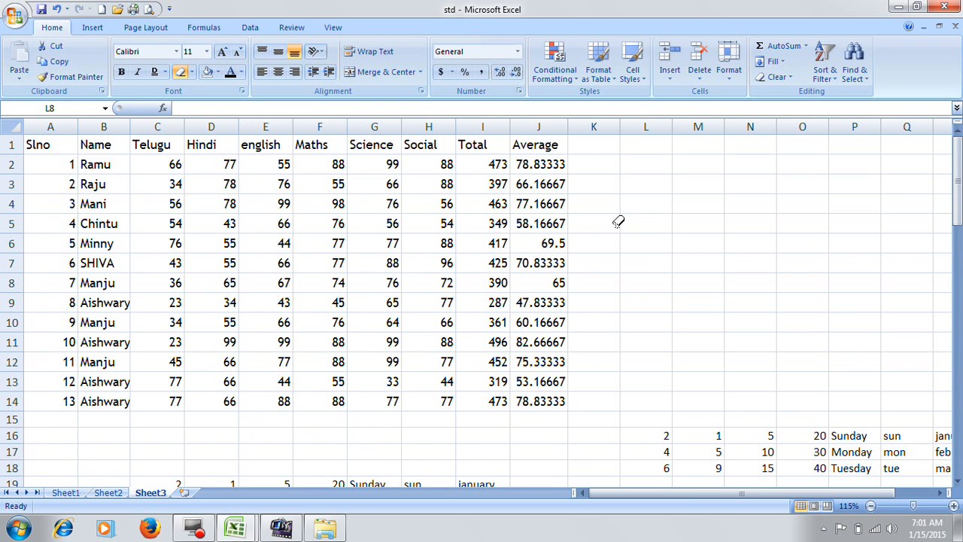
Set the border line color to green and the line style to the medium solid line.
left_click(192, 72)
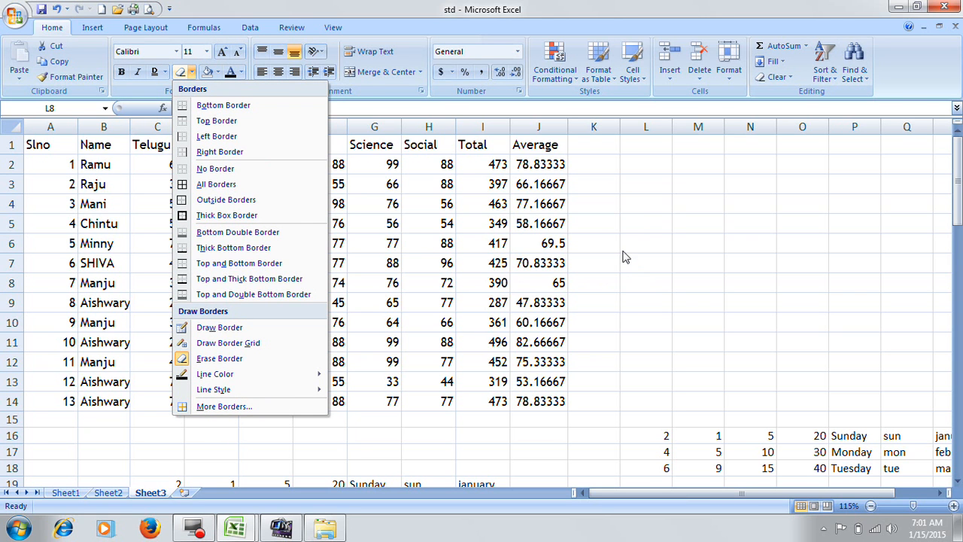
left_click(594, 243)
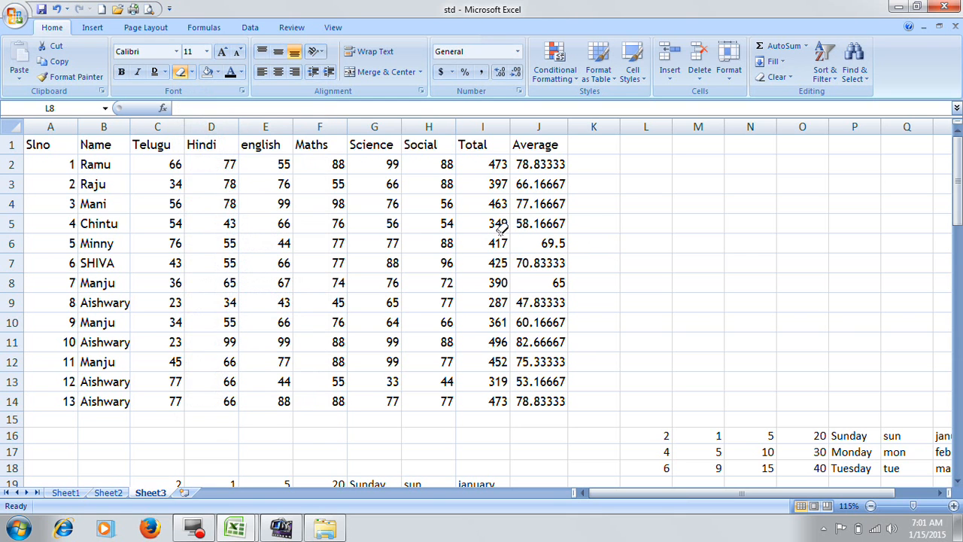
left_click(191, 73)
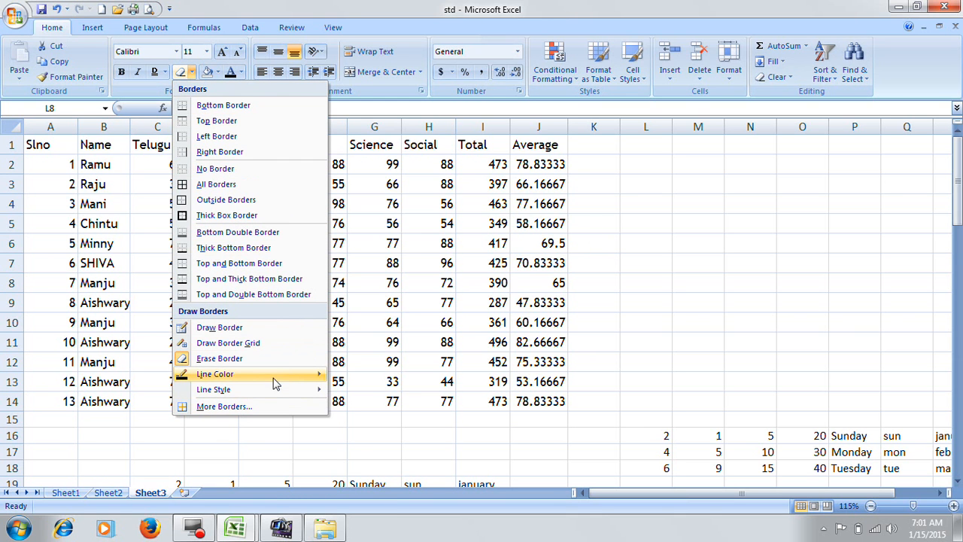
mouse_move(273, 374)
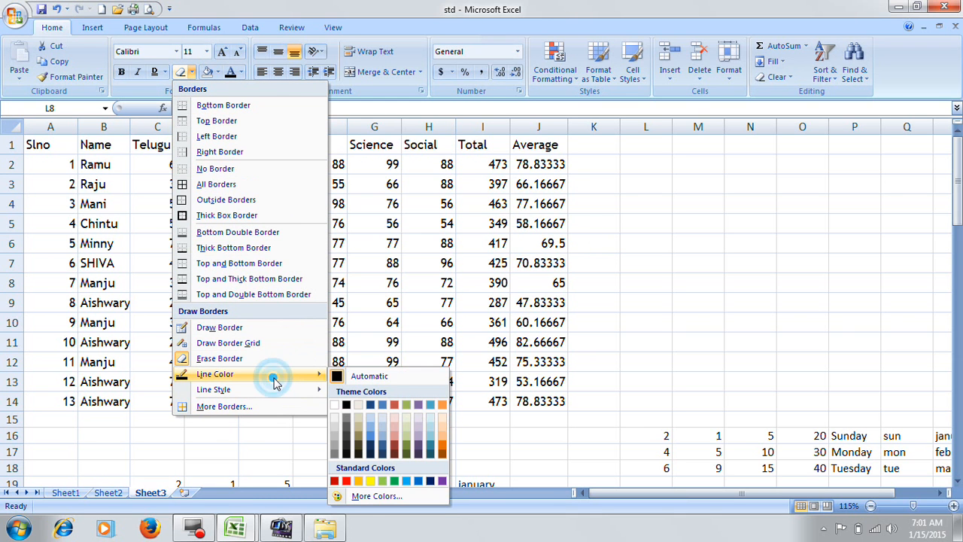
left_click(399, 480)
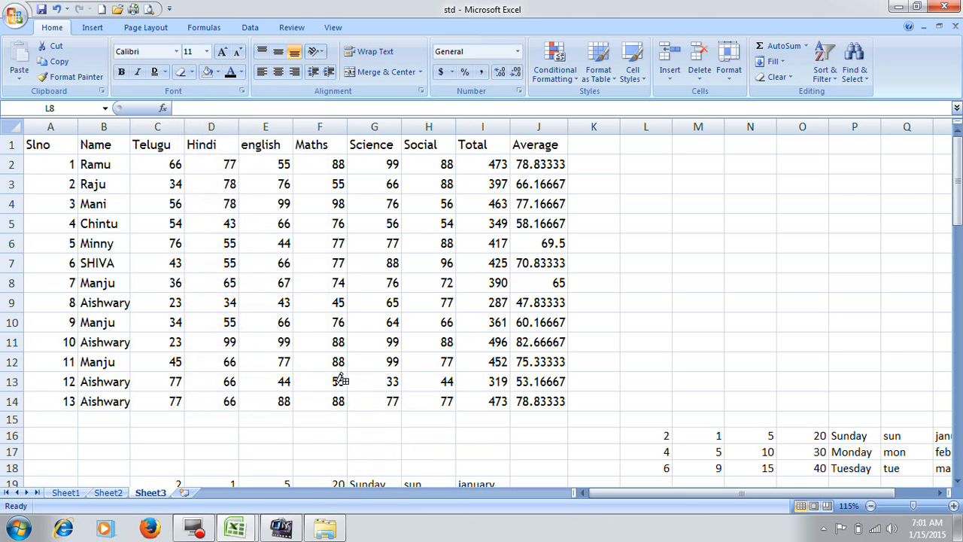
left_click(192, 72)
mouse_move(247, 389)
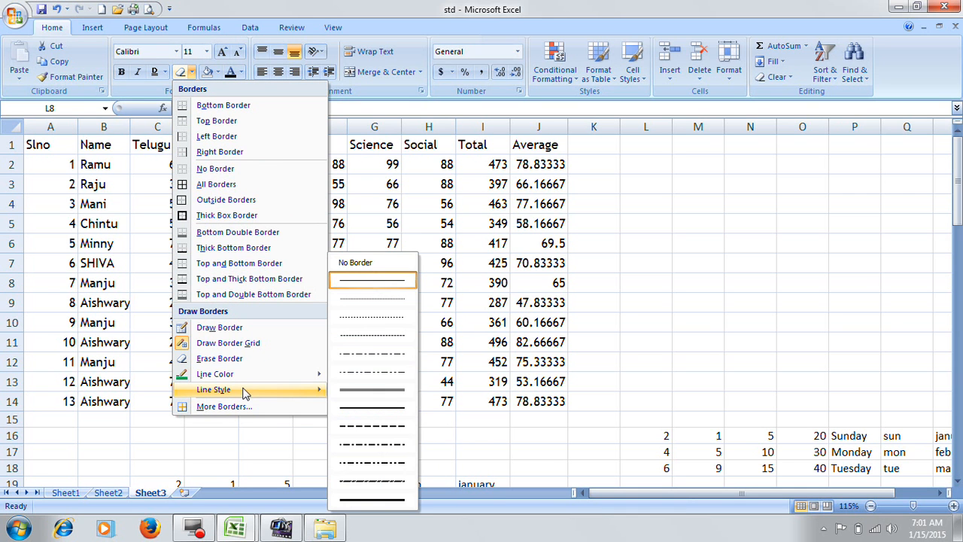
left_click(388, 406)
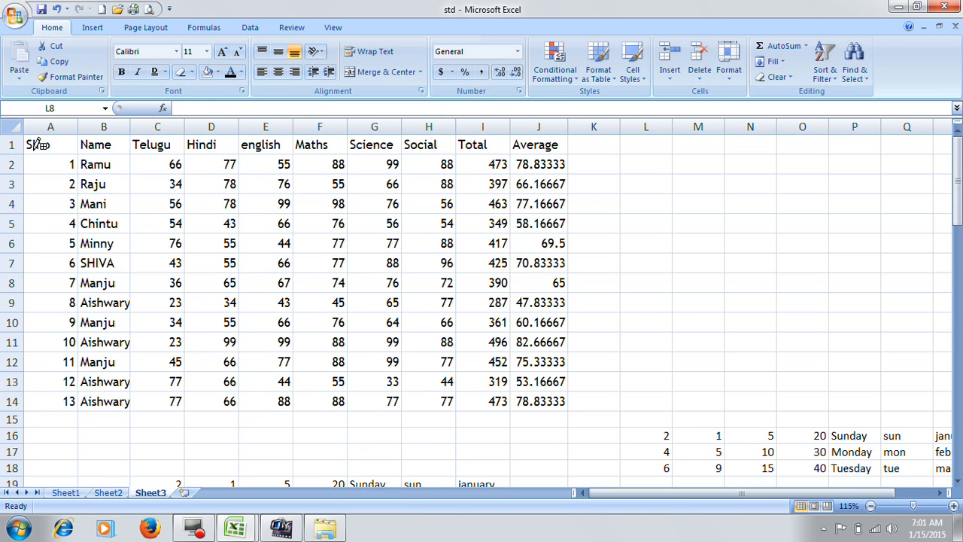
Draw a line under the header row and a vertical line between columns A and B, and undo both.
left_click_drag(38, 145, 560, 154)
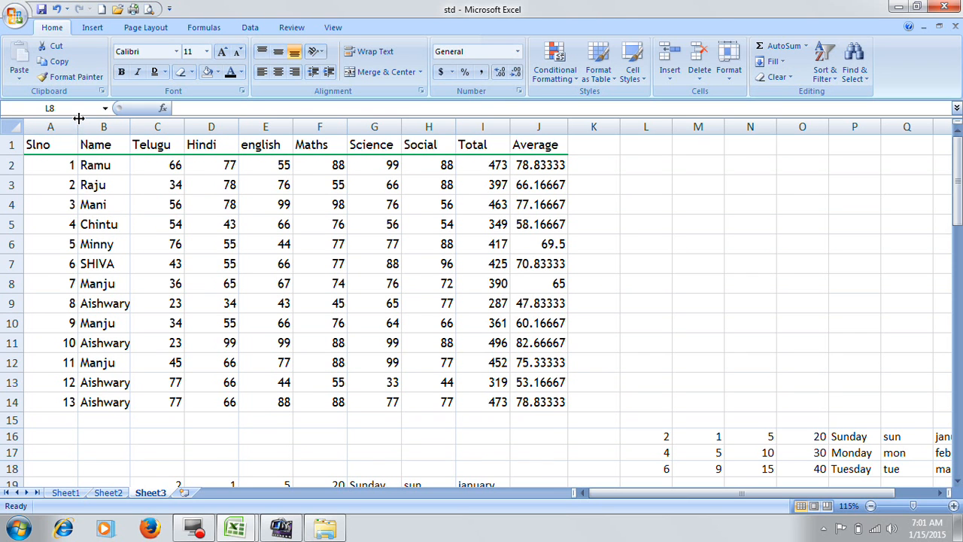
left_click_drag(80, 136, 80, 405)
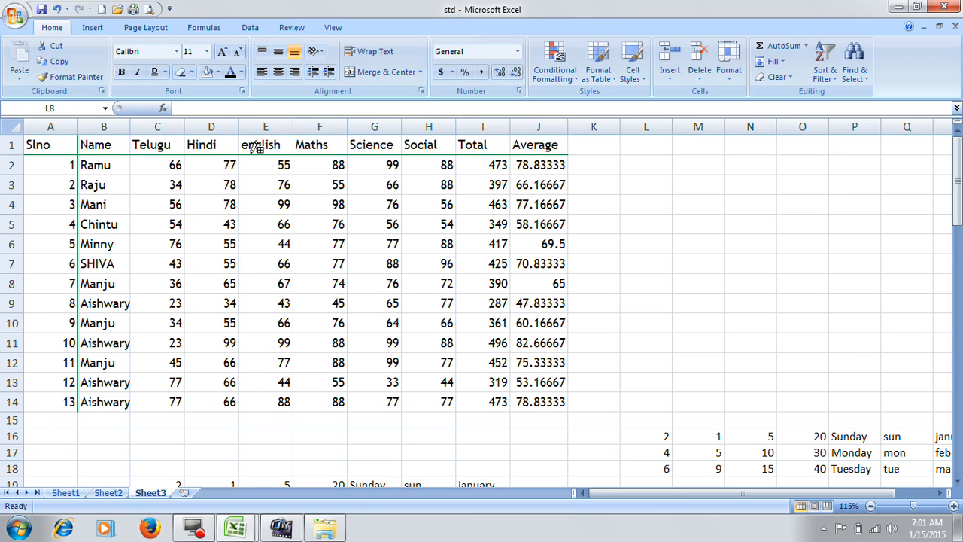
key("ctrl+z")
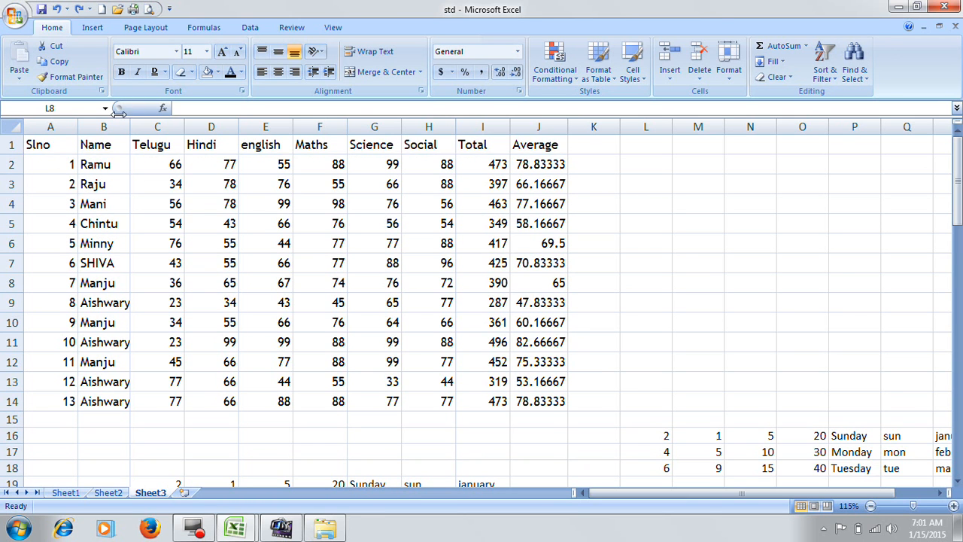
key("Escape")
Select the marks table A1 to J14 and view its border and font settings in Format Cells without changing them.
left_click_drag(44, 145, 531, 400)
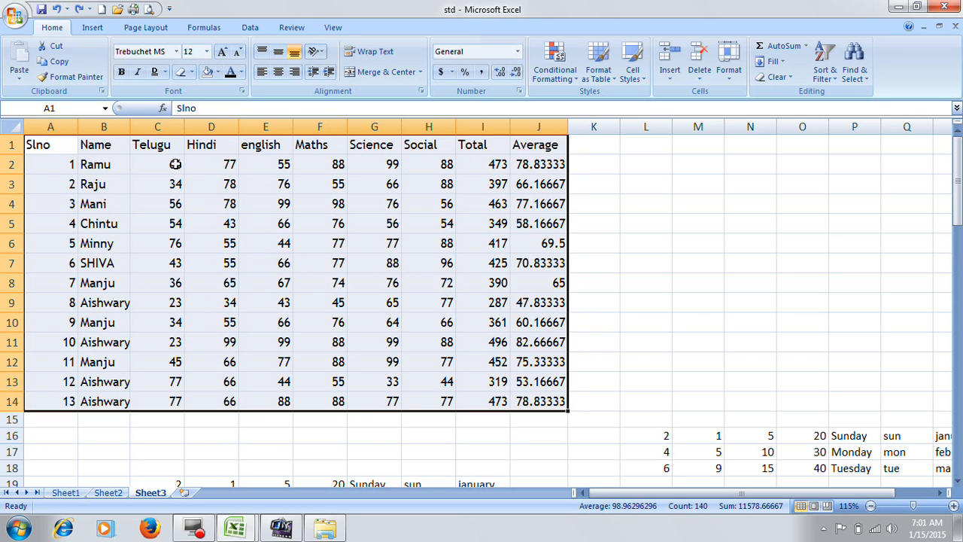
left_click(192, 72)
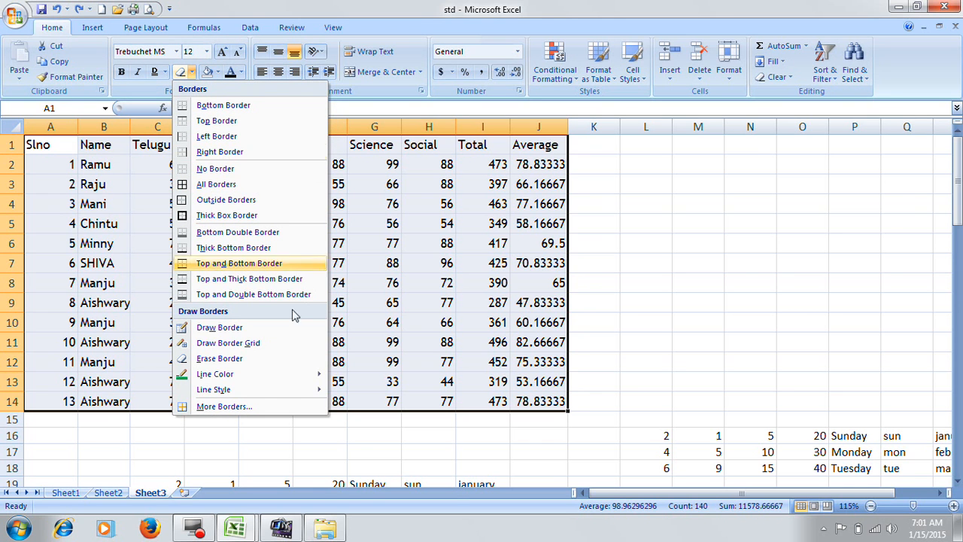
mouse_move(272, 396)
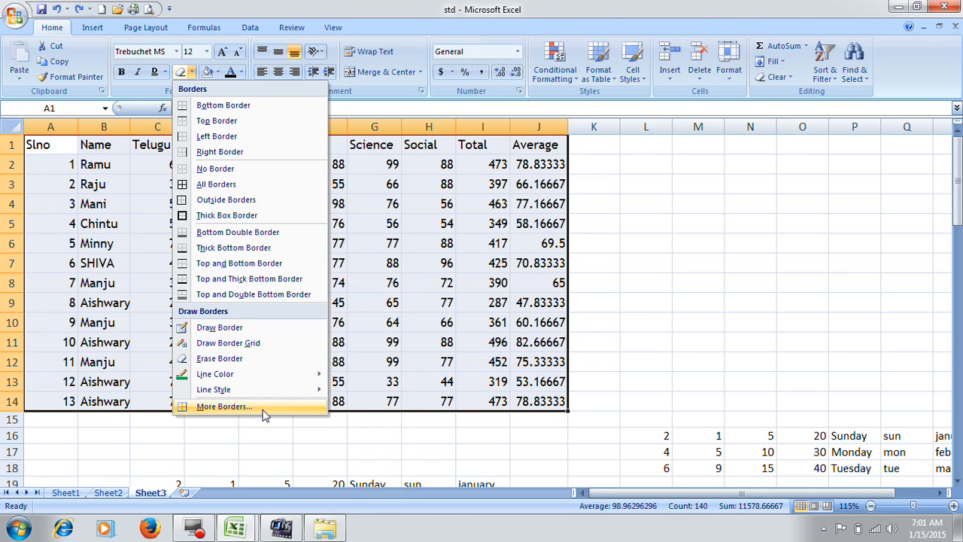
left_click(263, 411)
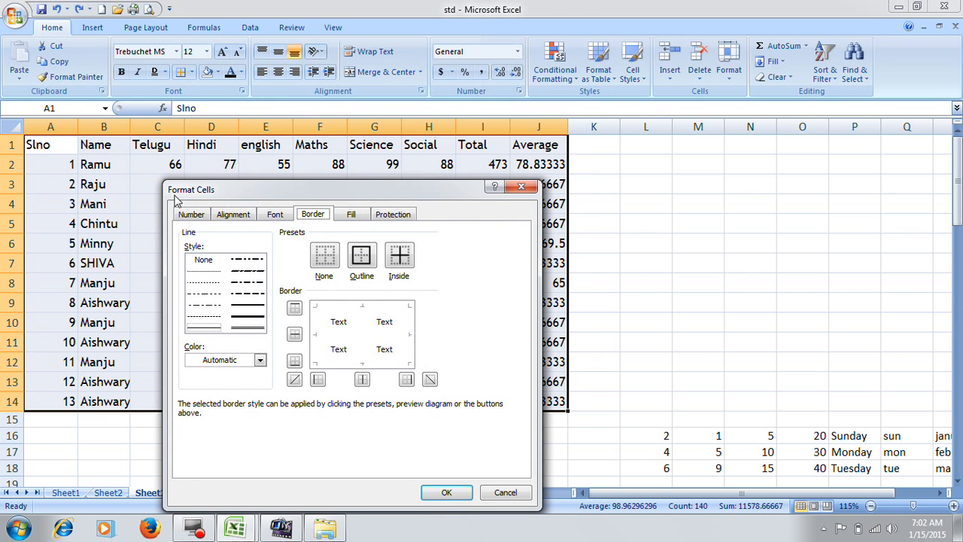
left_click(525, 188)
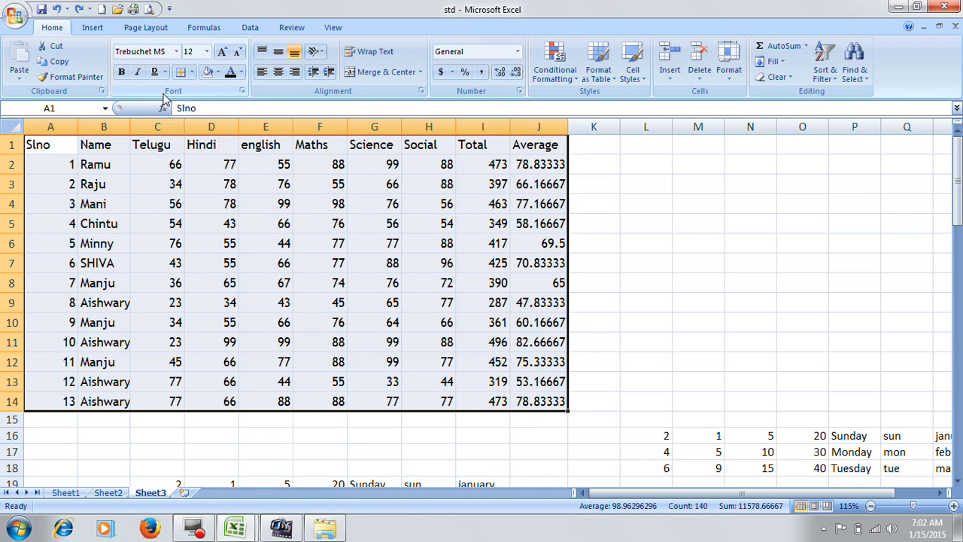
left_click(242, 92)
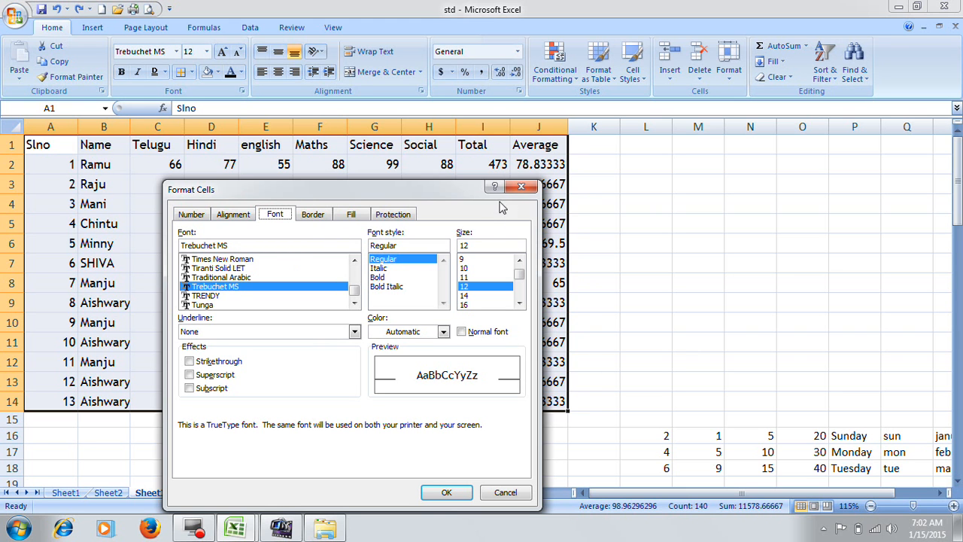
left_click(520, 189)
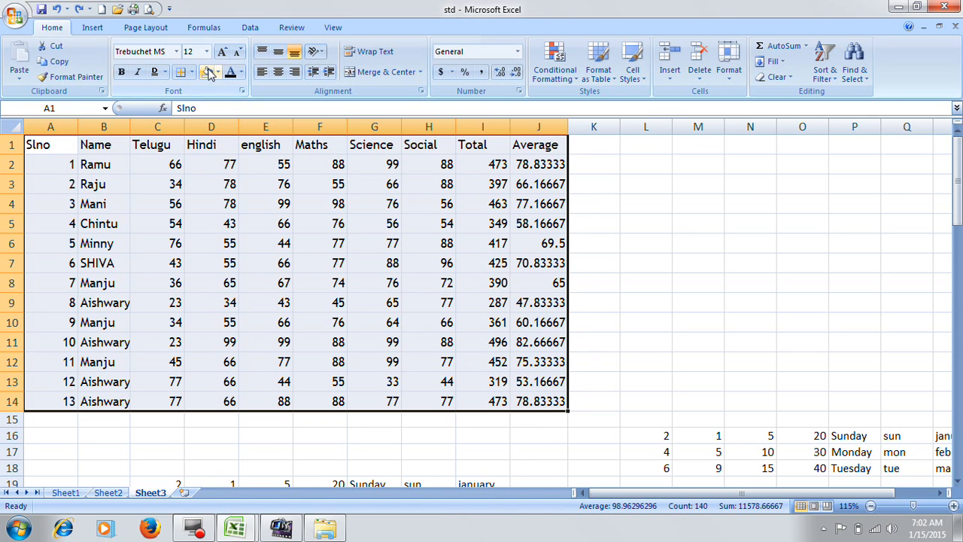
Make the marks table's text green, bold and italic.
left_click(241, 71)
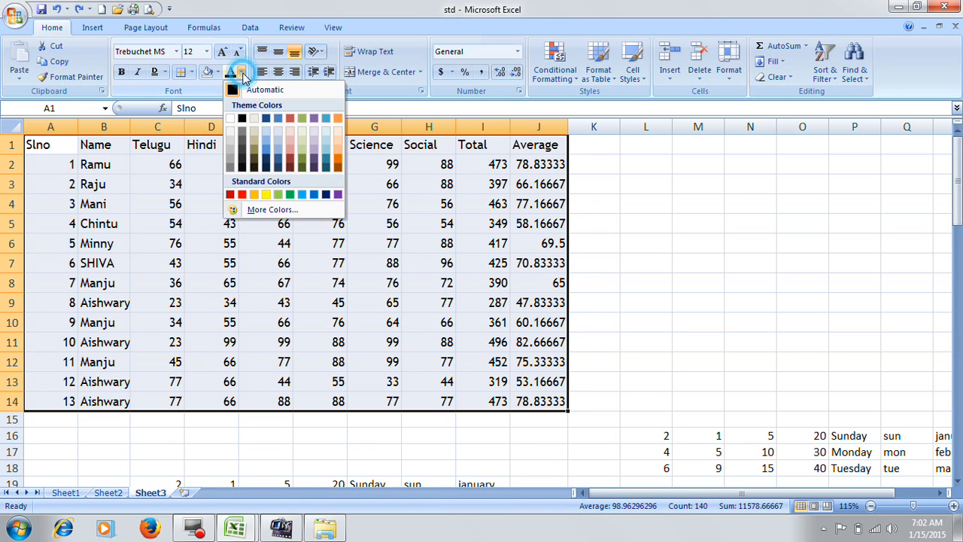
left_click(286, 194)
left_click(121, 72)
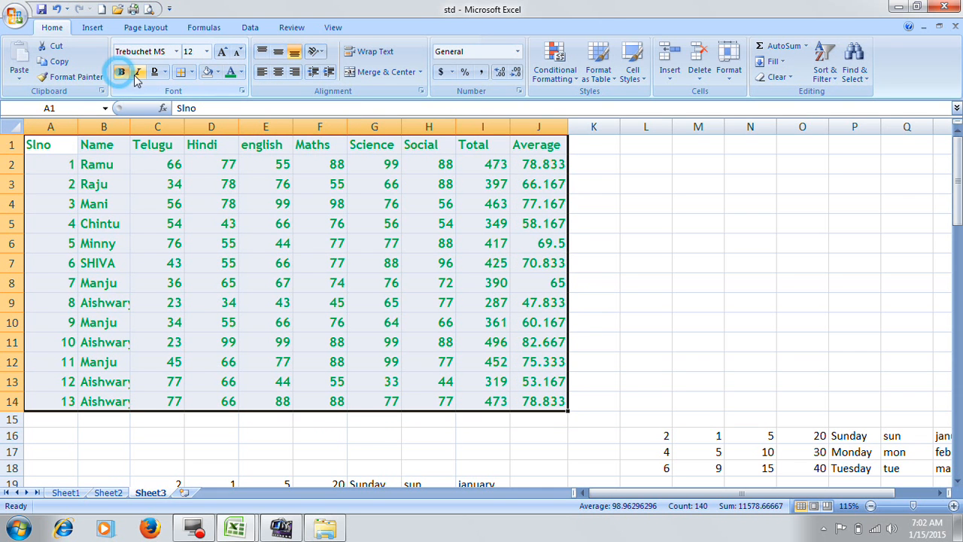
left_click(138, 71)
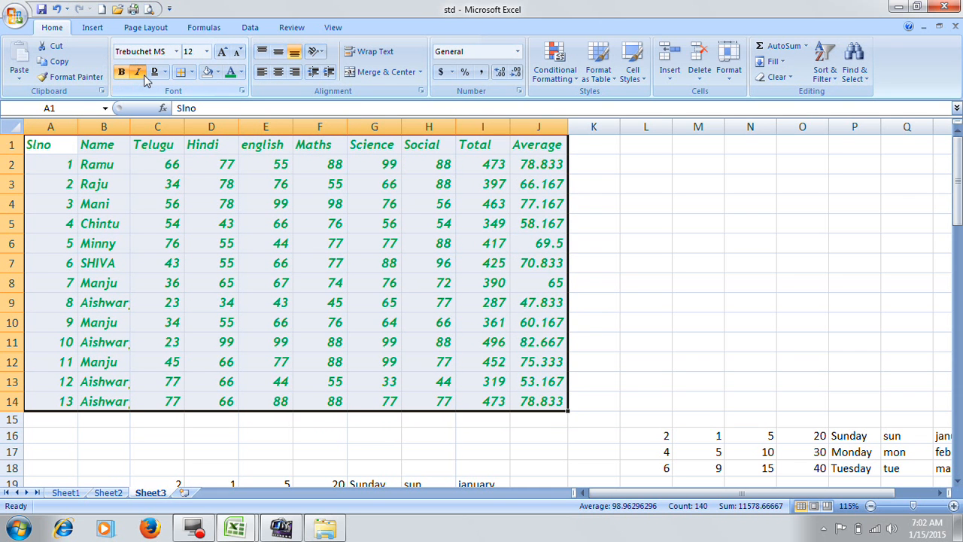
Set the marks table's font to Stencil at size 20 and browse the other available fonts.
left_click(206, 51)
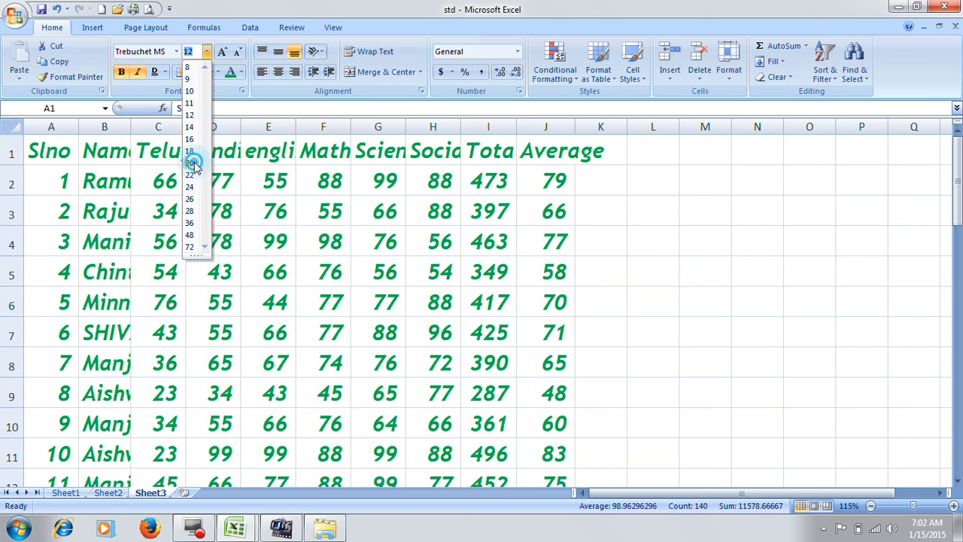
left_click(189, 162)
left_click(176, 51)
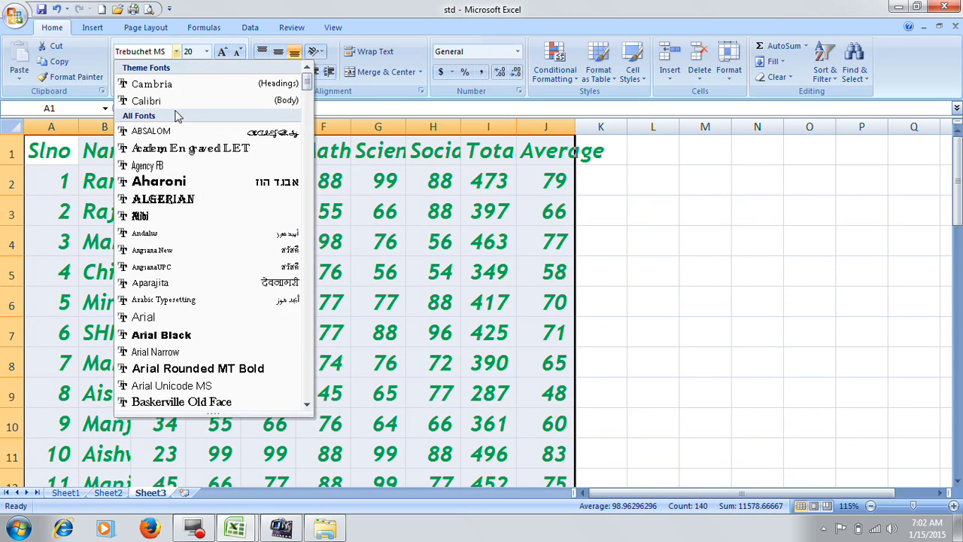
left_click(170, 200)
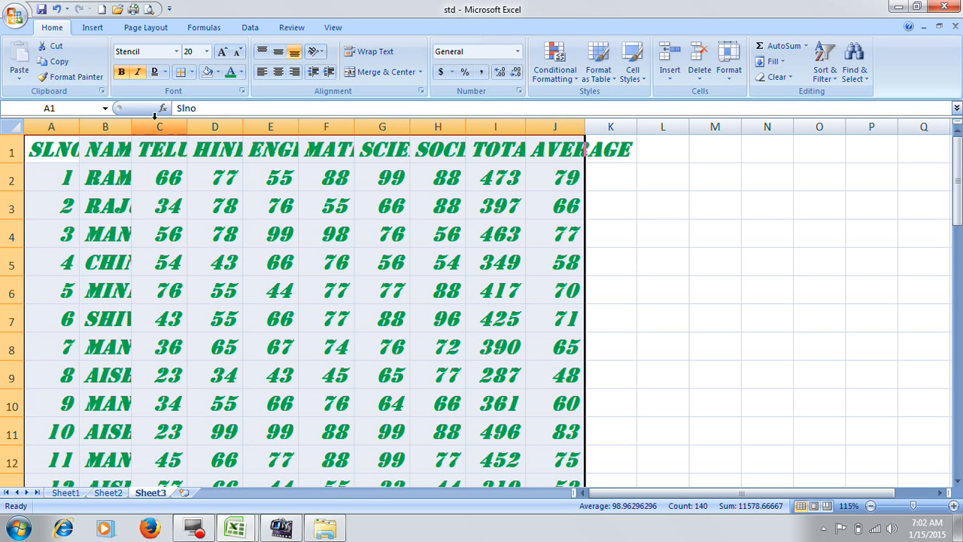
left_click(176, 51)
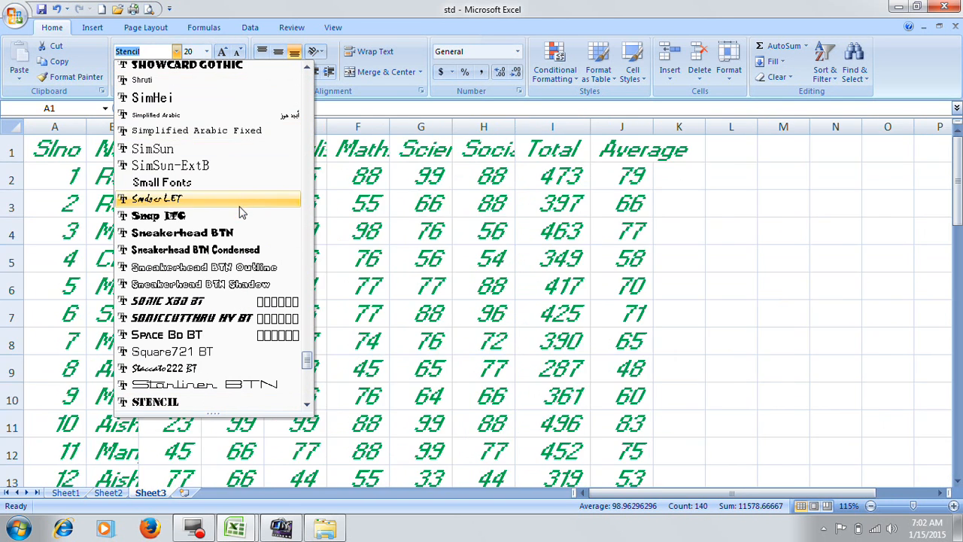
scroll(240, 211, "up", 4)
scroll(241, 215, "up", 2)
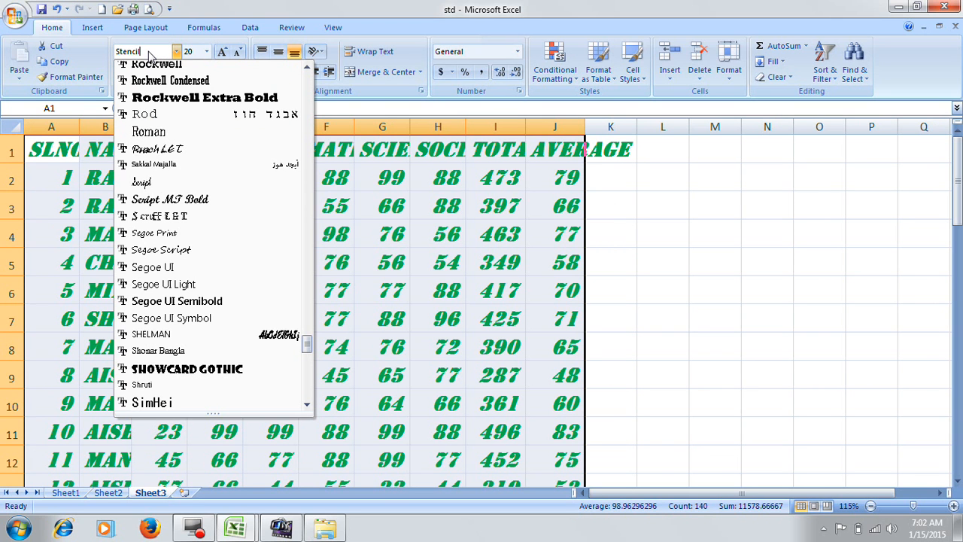
left_click(339, 167)
Change the marks table's font to Times New Roman with size 11.
left_click(141, 51)
type("T")
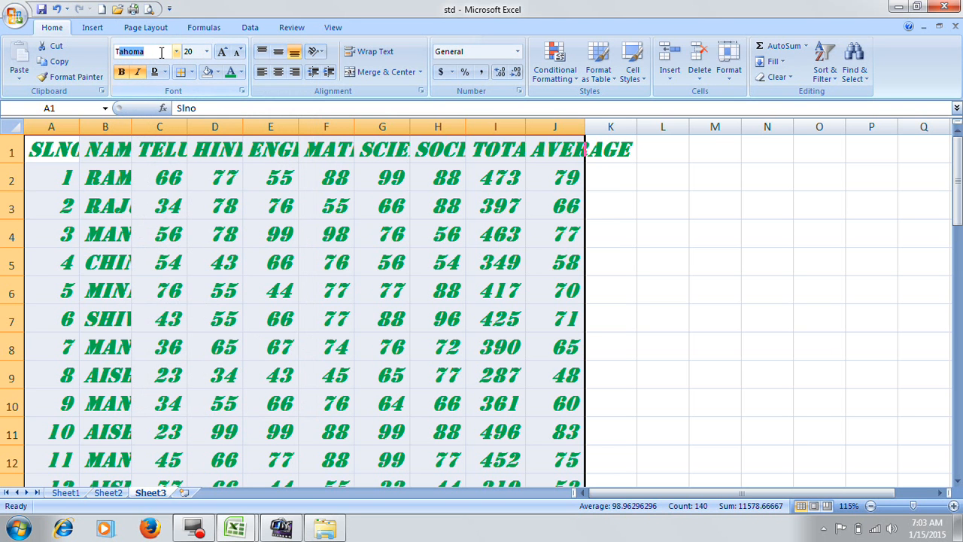
type("imes New R")
key("Return")
type("11")
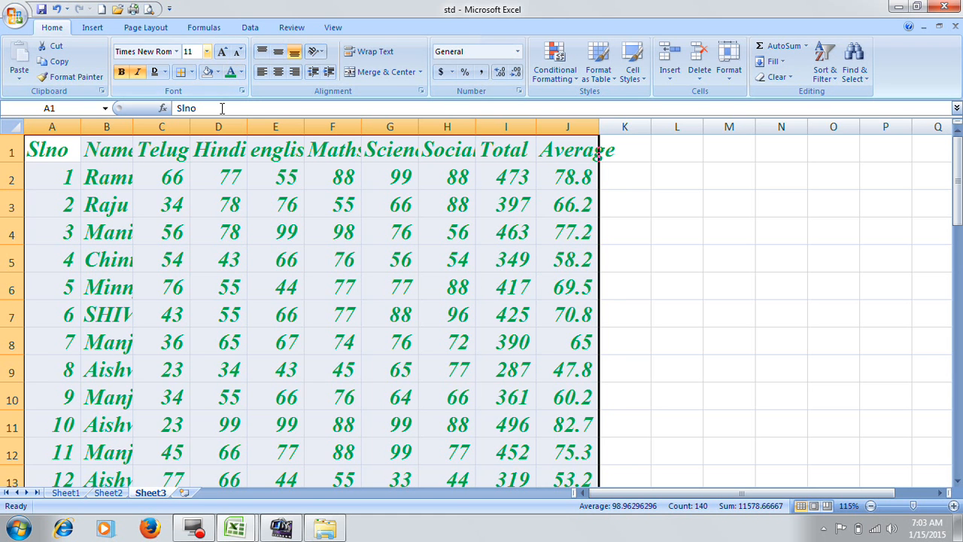
left_click(243, 186)
Remove the bold and italic formatting from the marks table A1 to J14.
left_click_drag(33, 141, 564, 352)
left_click(122, 71)
left_click(127, 74)
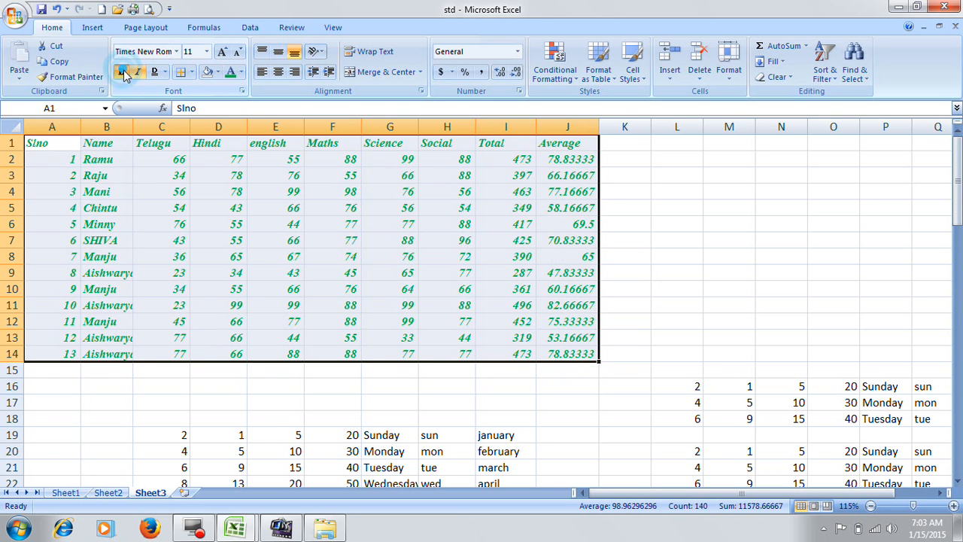
left_click(124, 74)
left_click(138, 76)
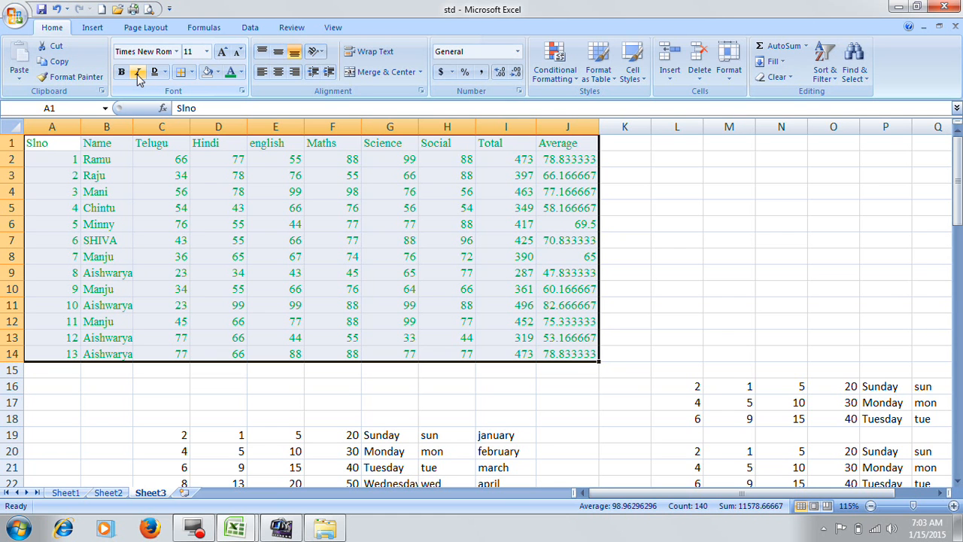
Reset the marks table's font color to Automatic.
left_click(241, 74)
left_click(264, 92)
left_click(271, 189)
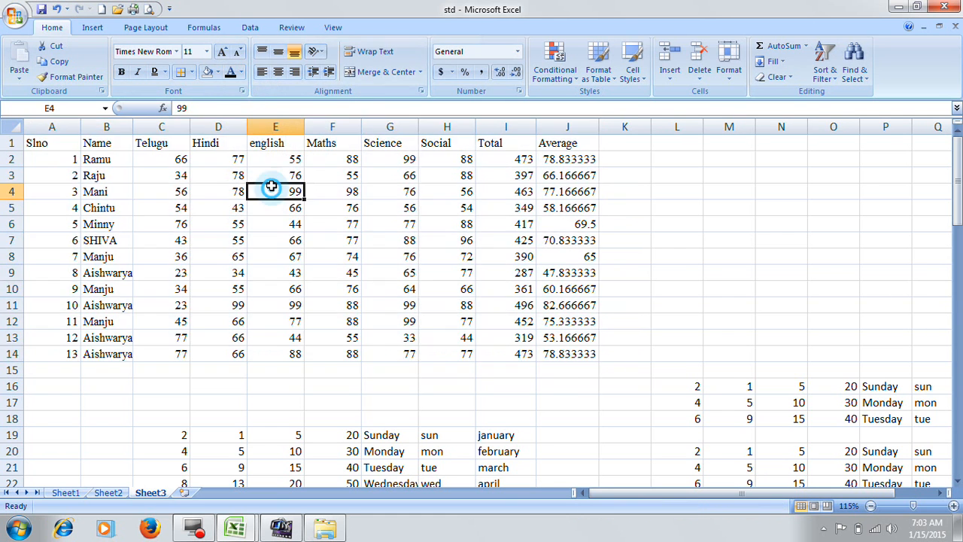
Make the Slno and Name columns, A1 to B14, green, bold and italic.
left_click_drag(54, 143, 120, 354)
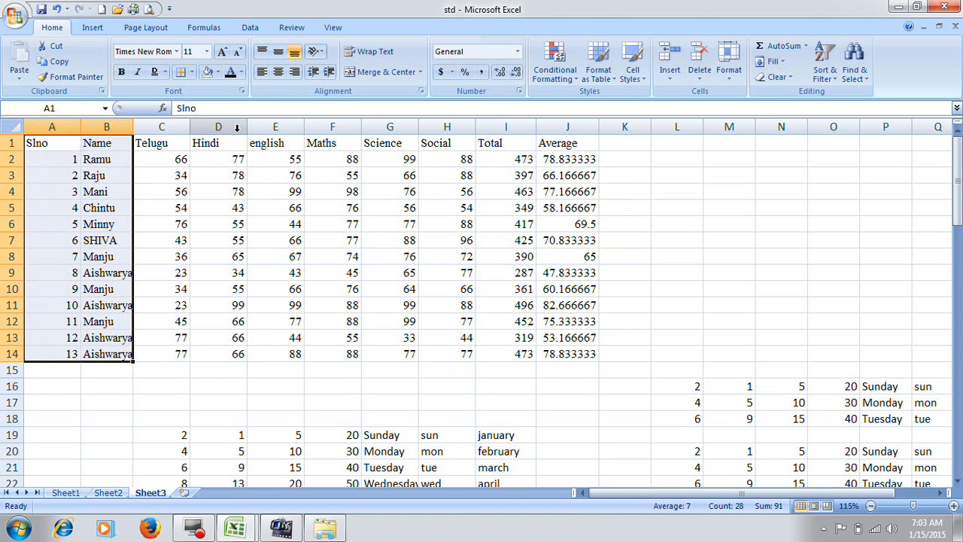
left_click(243, 72)
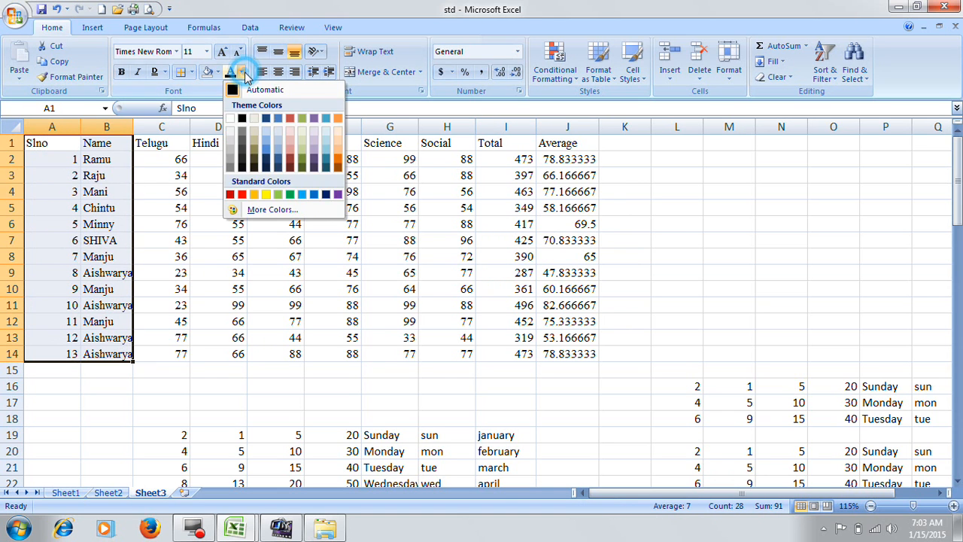
left_click(287, 195)
left_click(122, 73)
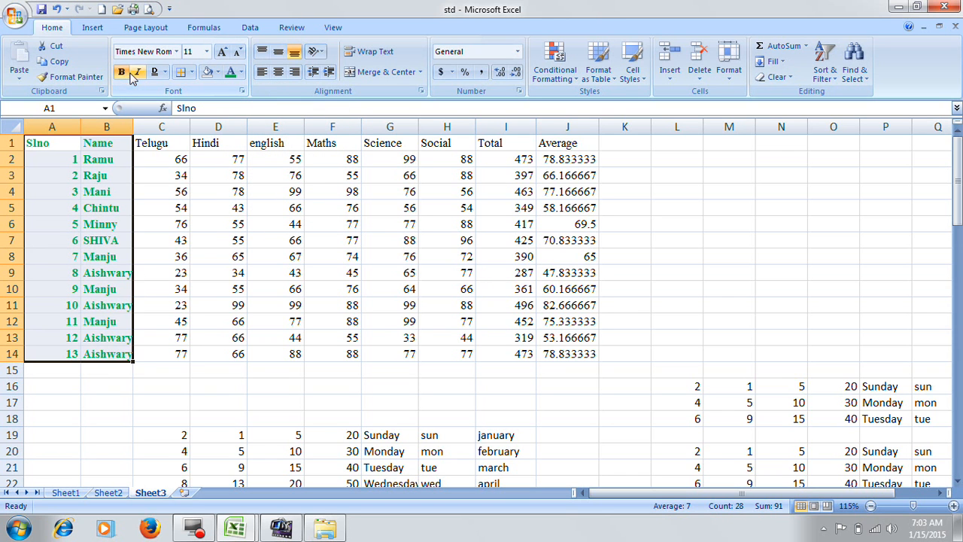
left_click(137, 73)
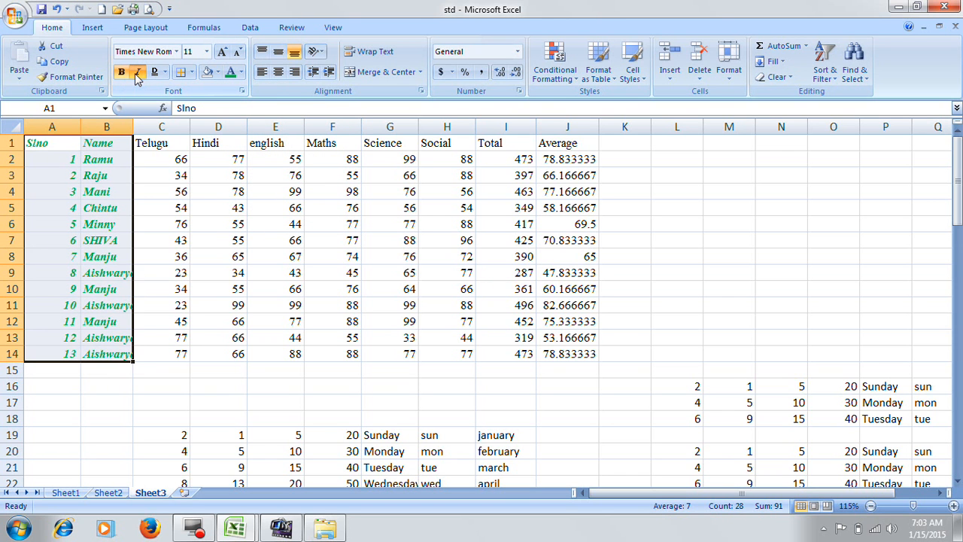
left_click(126, 224)
Copy the formatting of A1 to B14 onto the Total and Average columns, I1 to J14, with Format Painter.
left_click_drag(43, 137, 130, 355)
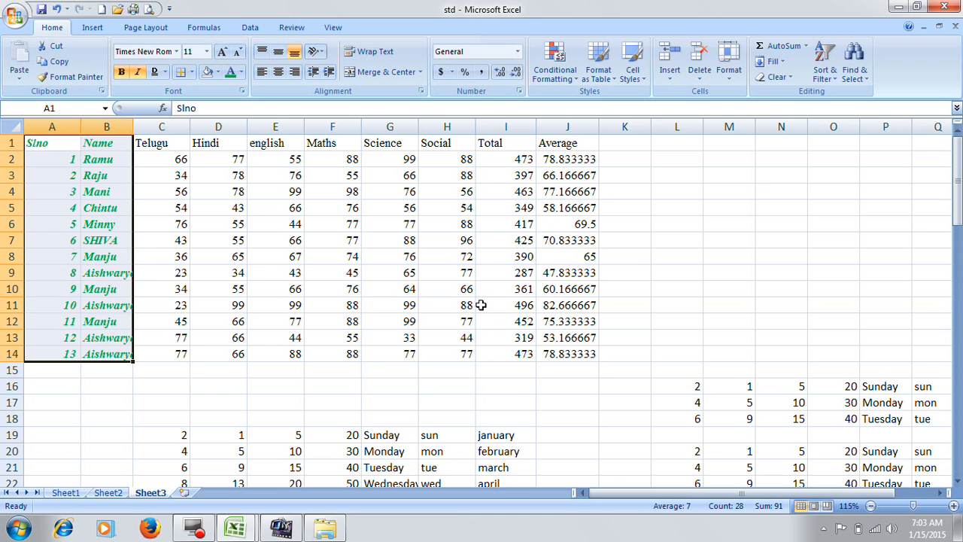
mouse_move(47, 142)
left_mouse_down()
mouse_move(94, 167)
mouse_move(82, 289)
mouse_move(104, 348)
left_mouse_up()
left_click(78, 78)
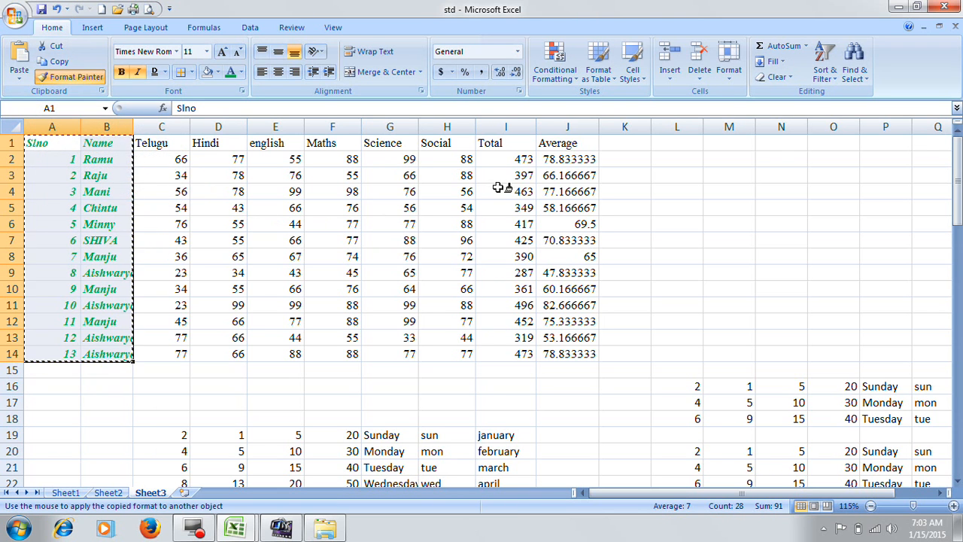
mouse_move(496, 142)
left_mouse_down()
mouse_move(519, 150)
mouse_move(563, 204)
mouse_move(564, 352)
left_mouse_up()
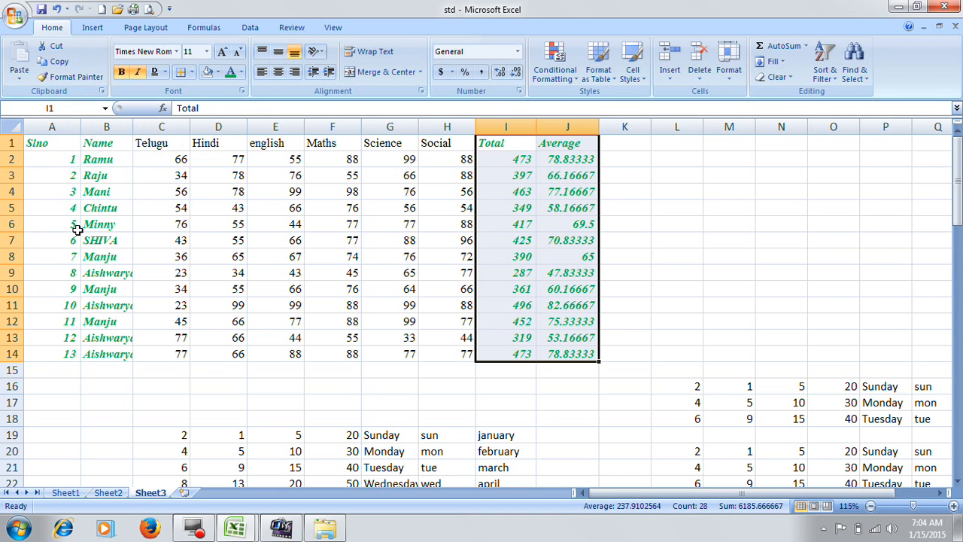
left_click_drag(45, 143, 112, 354)
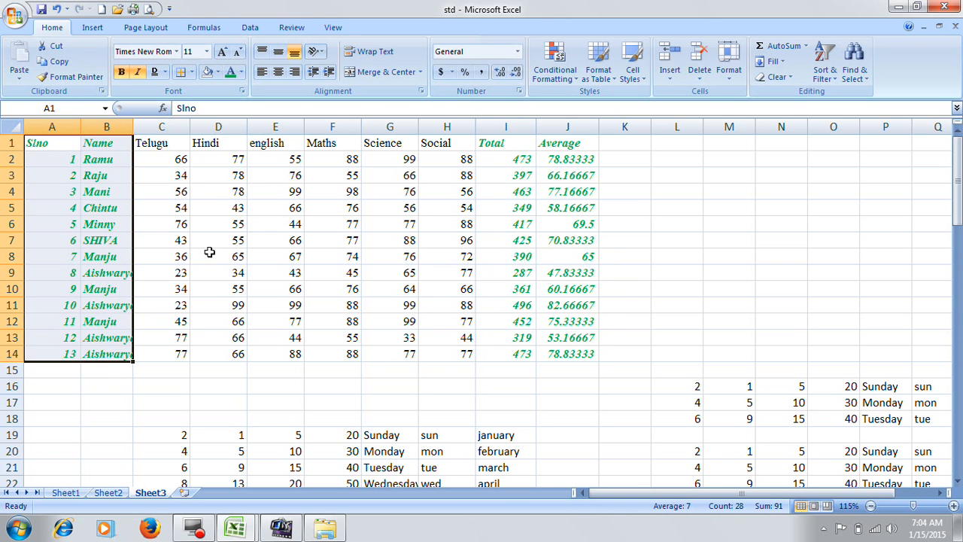
left_click_drag(232, 149, 317, 359)
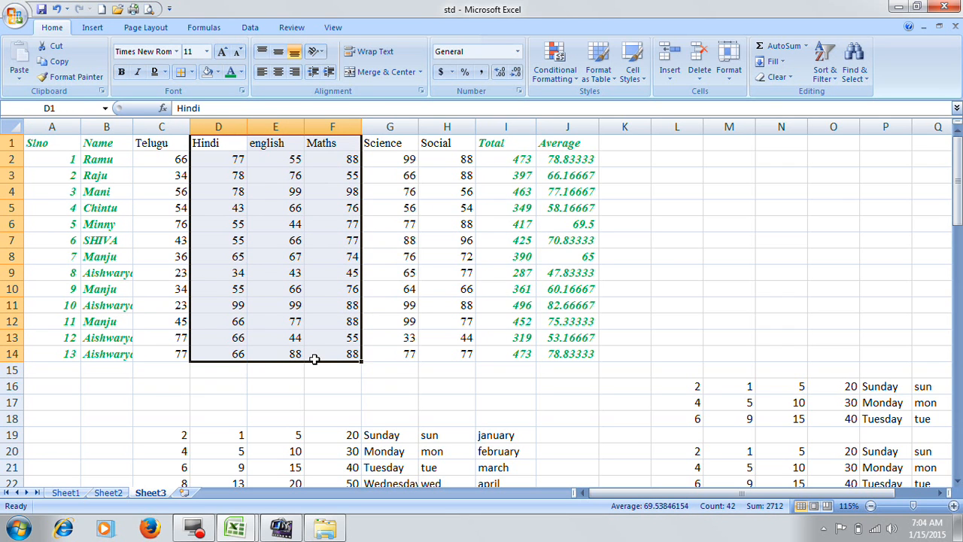
left_click(321, 293)
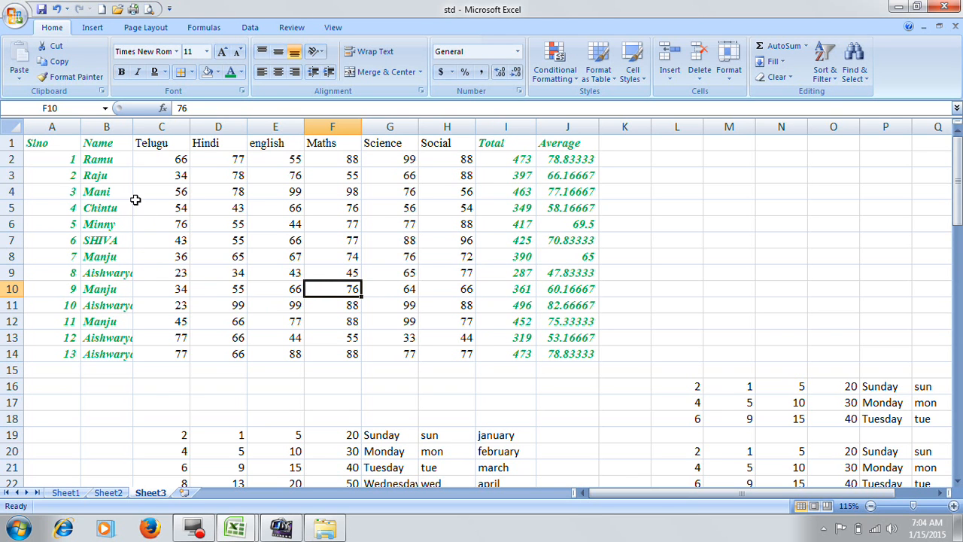
View the font settings of the Slno header cell in Format Cells without changing them, and minimize the workbook window.
left_click(45, 146)
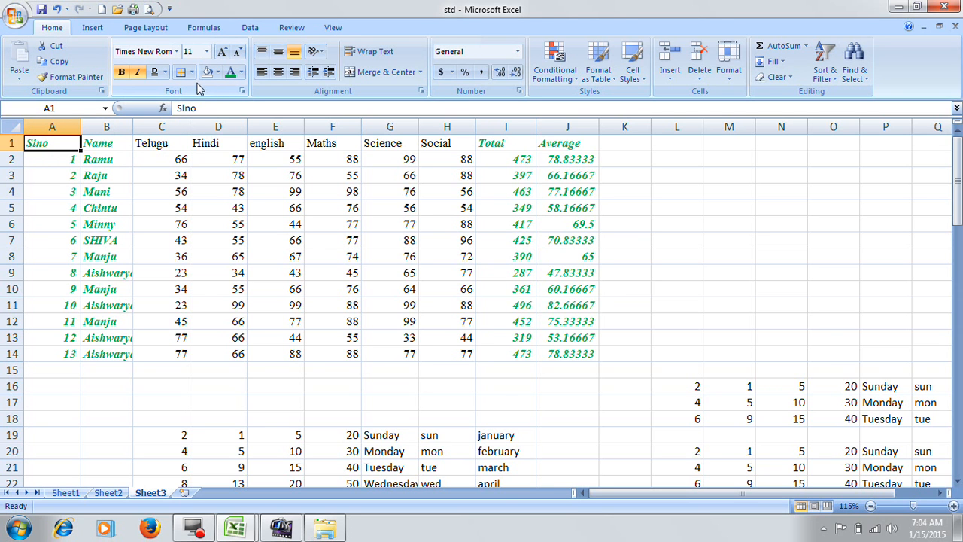
left_click(248, 91)
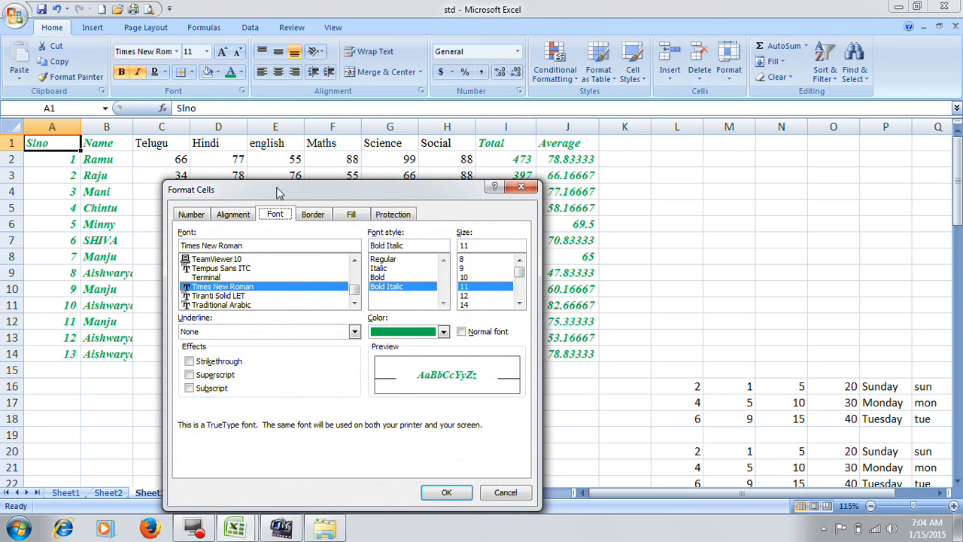
left_click(522, 189)
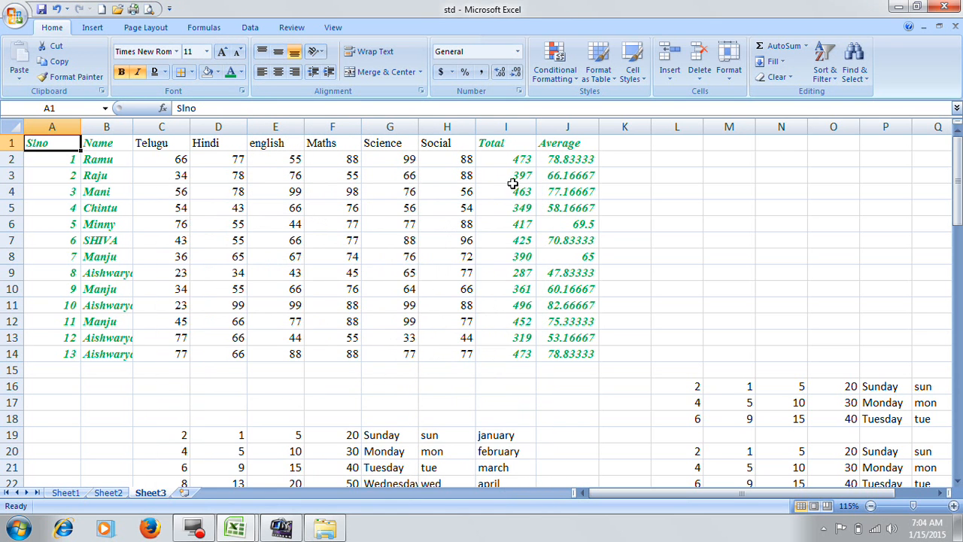
left_click(898, 7)
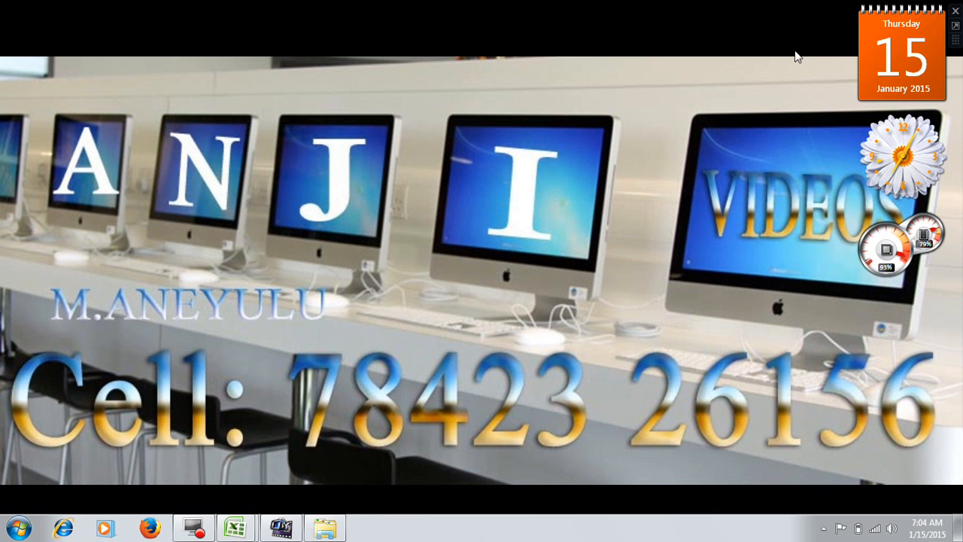